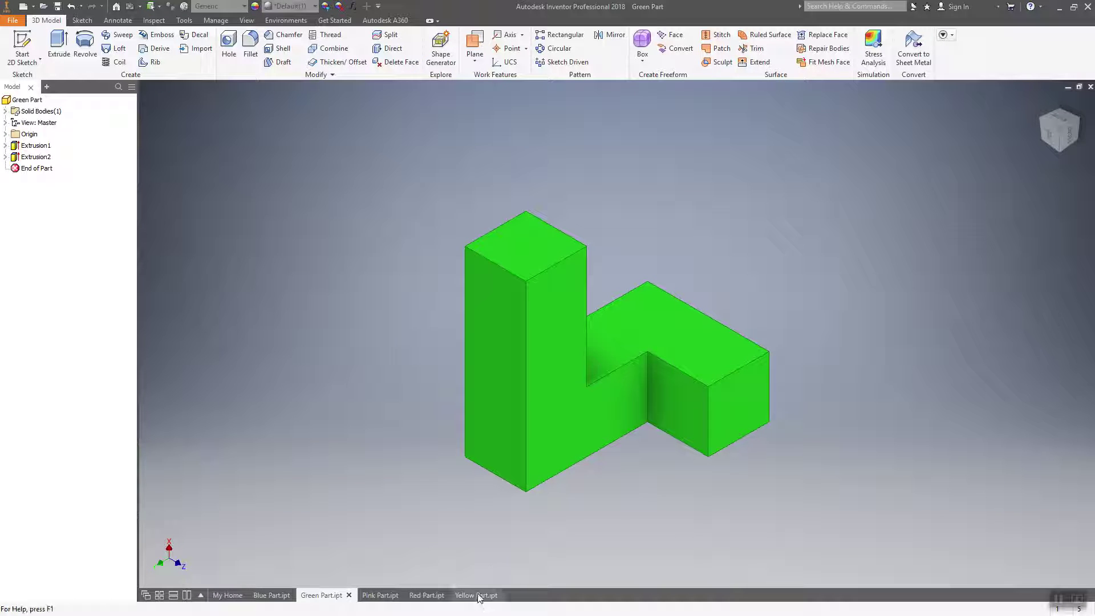
Compare the yellow, red, pink and green parts, returning the red and yellow parts to home view.
{"action": "mouse_move", "coordinate": [474, 593]}
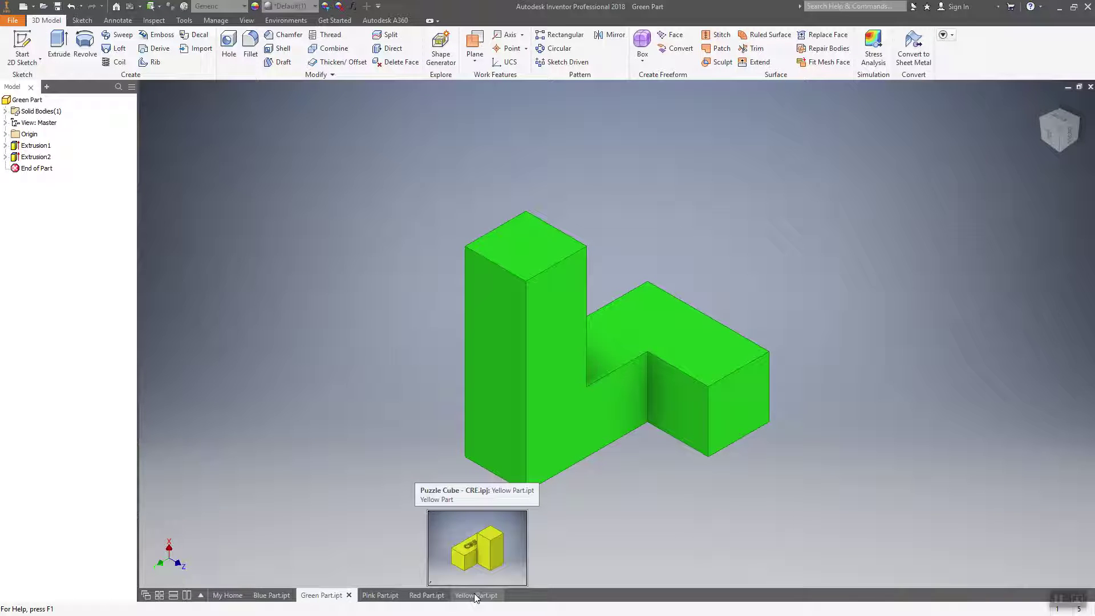
{"action": "left_click", "coordinate": [474, 593]}
{"action": "middle_click_drag", "start_coordinate": [731, 478], "coordinate": [792, 456], "text": "shift"}
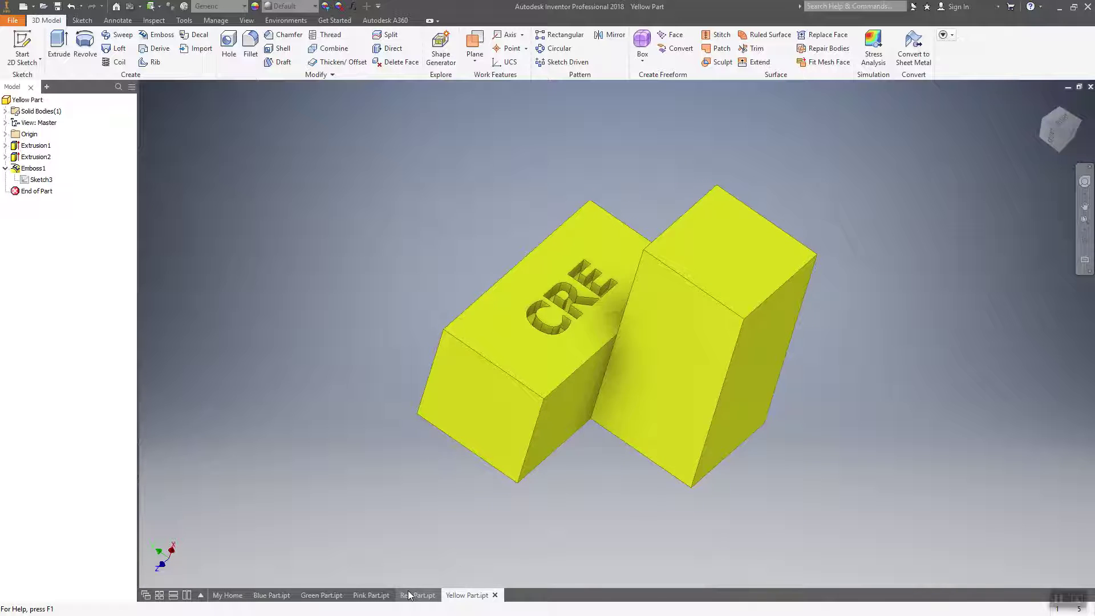
{"action": "left_click", "coordinate": [411, 595]}
{"action": "key", "text": "F6"}
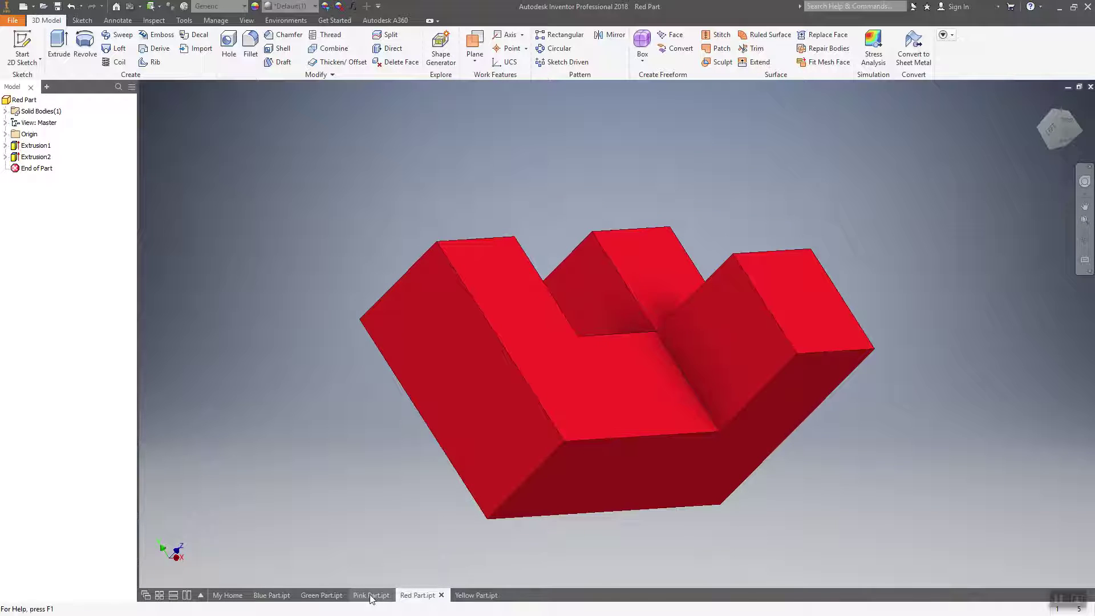
{"action": "left_click", "coordinate": [370, 594]}
{"action": "left_click", "coordinate": [298, 595]}
{"action": "left_click", "coordinate": [473, 594]}
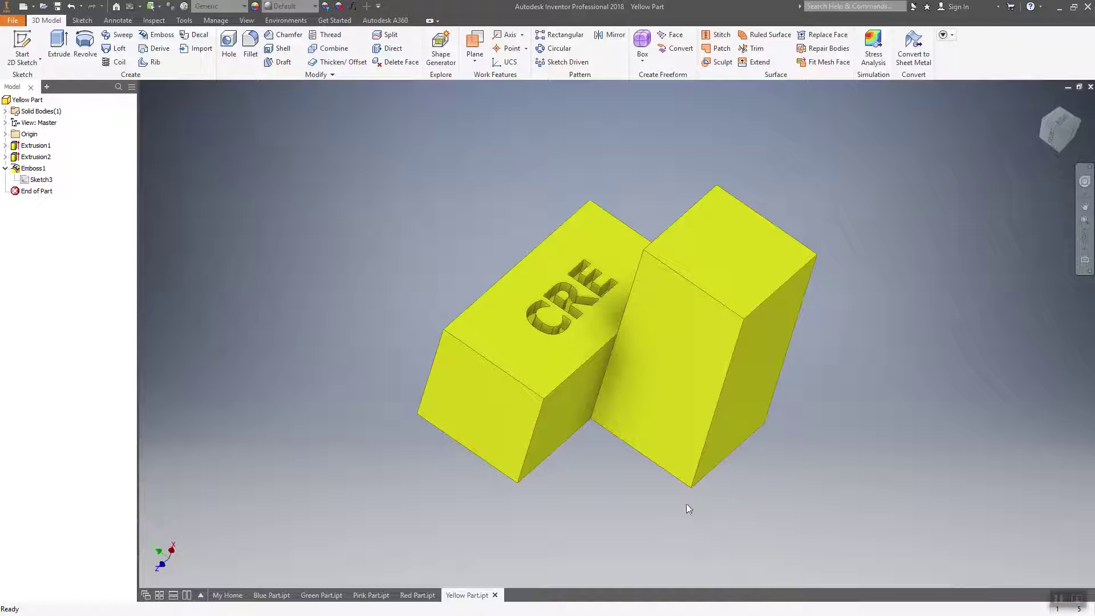
{"action": "key", "text": "F6"}
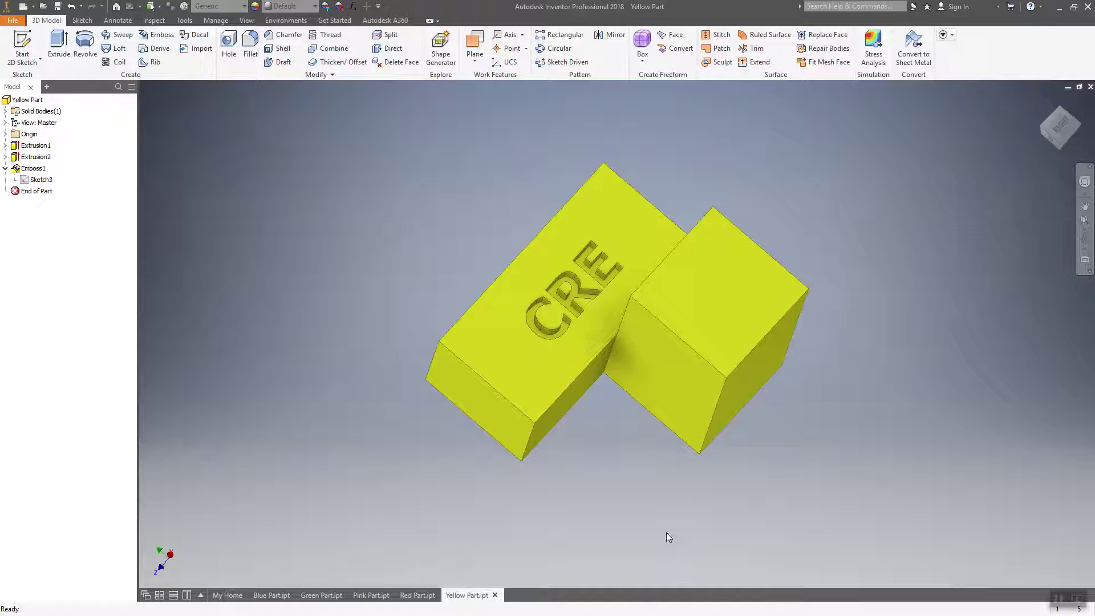
{"action": "middle_click_drag", "start_coordinate": [666, 532], "coordinate": [684, 514], "text": "shift"}
Orbit the red and yellow parts to inspect the CRE engraving on the yellow part.
{"action": "left_click", "coordinate": [428, 595]}
{"action": "middle_click_drag", "start_coordinate": [759, 506], "coordinate": [676, 484], "text": "shift"}
{"action": "left_click", "coordinate": [471, 595]}
{"action": "middle_click_drag", "start_coordinate": [593, 439], "coordinate": [810, 480], "text": "shift"}
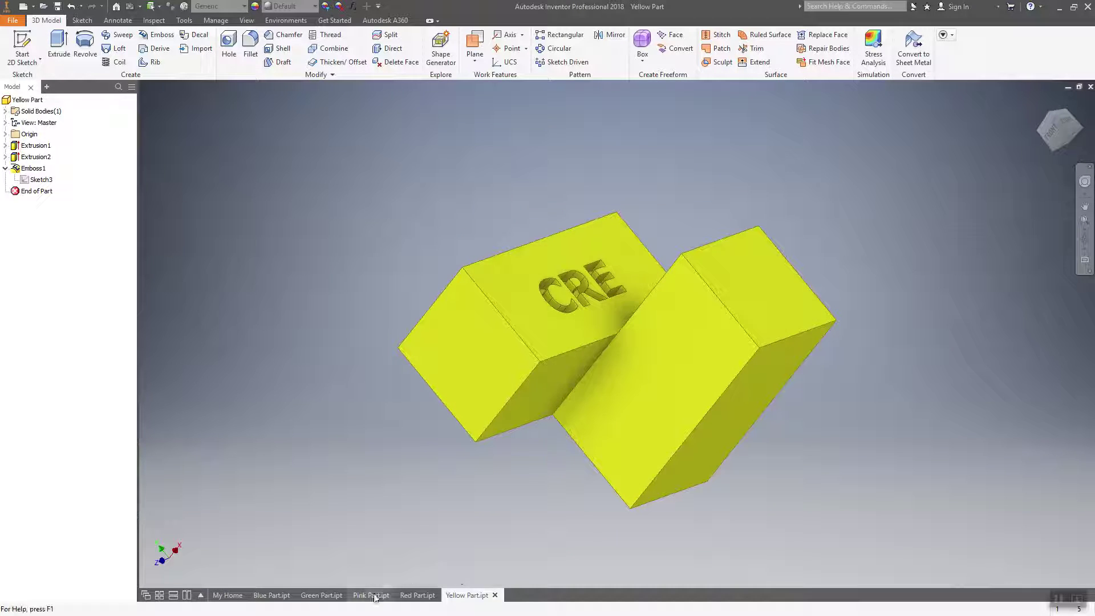
{"action": "left_click", "coordinate": [321, 595]}
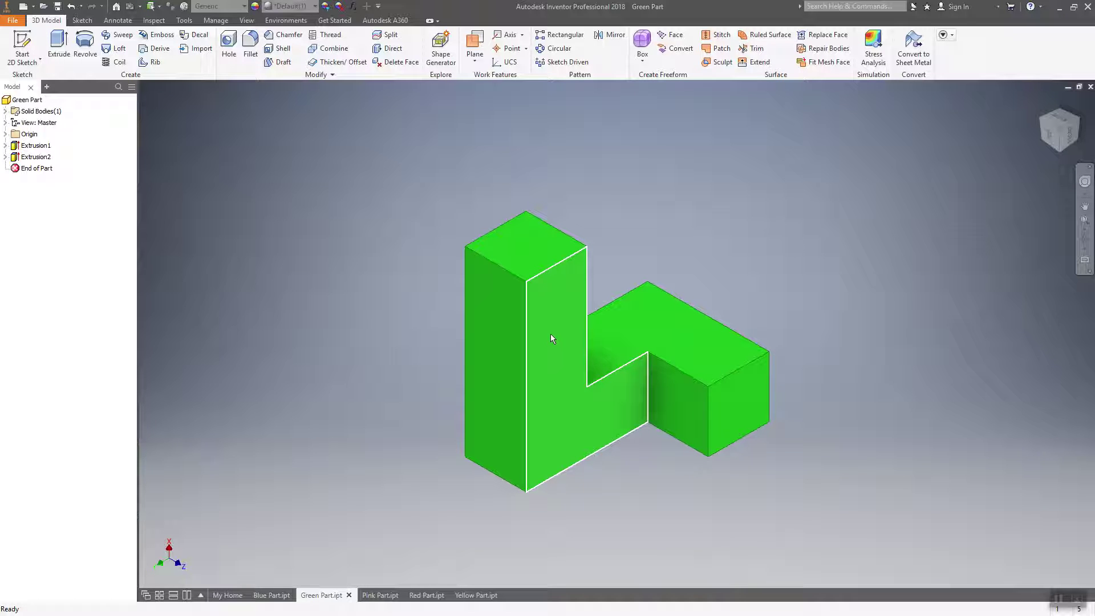
{"action": "mouse_move", "coordinate": [562, 349]}
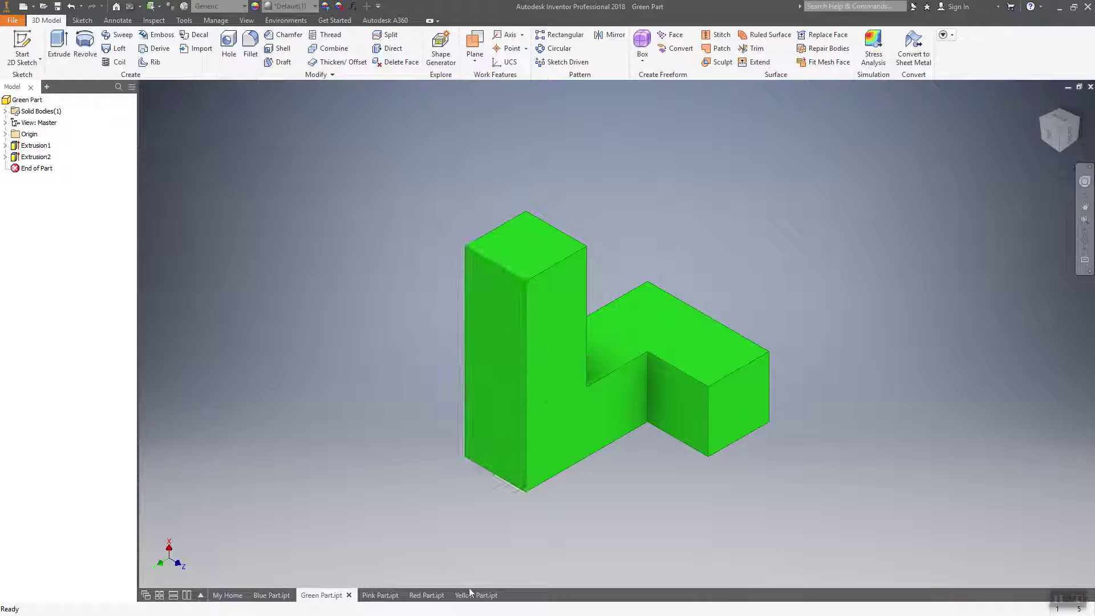
{"action": "left_click", "coordinate": [488, 595]}
{"action": "middle_click_drag", "start_coordinate": [852, 448], "coordinate": [843, 456], "text": "shift"}
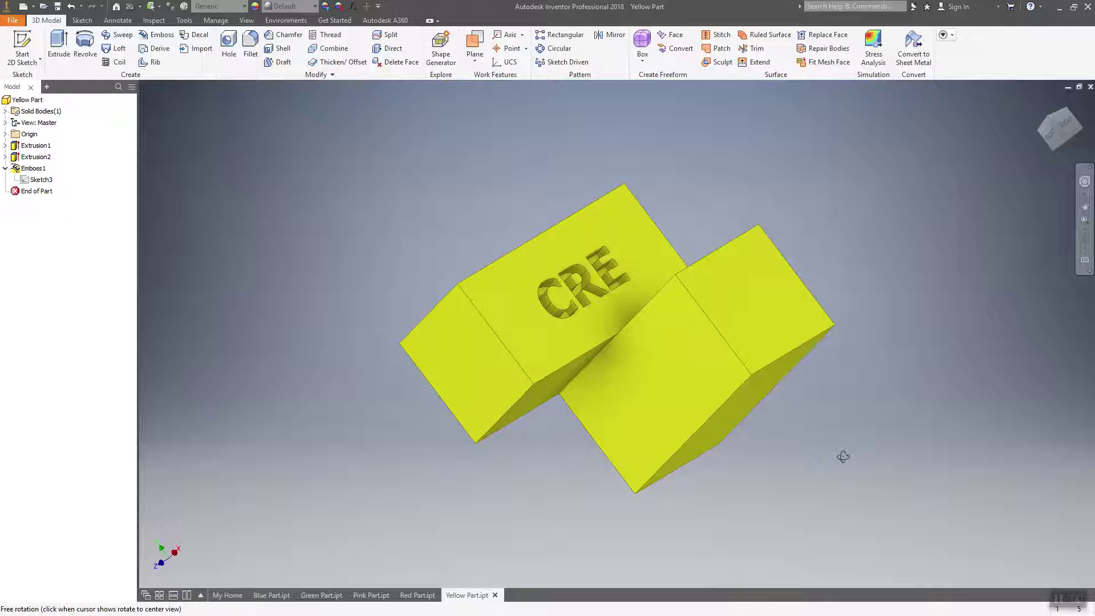
{"action": "middle_click_drag", "start_coordinate": [843, 456], "coordinate": [828, 483], "text": "shift"}
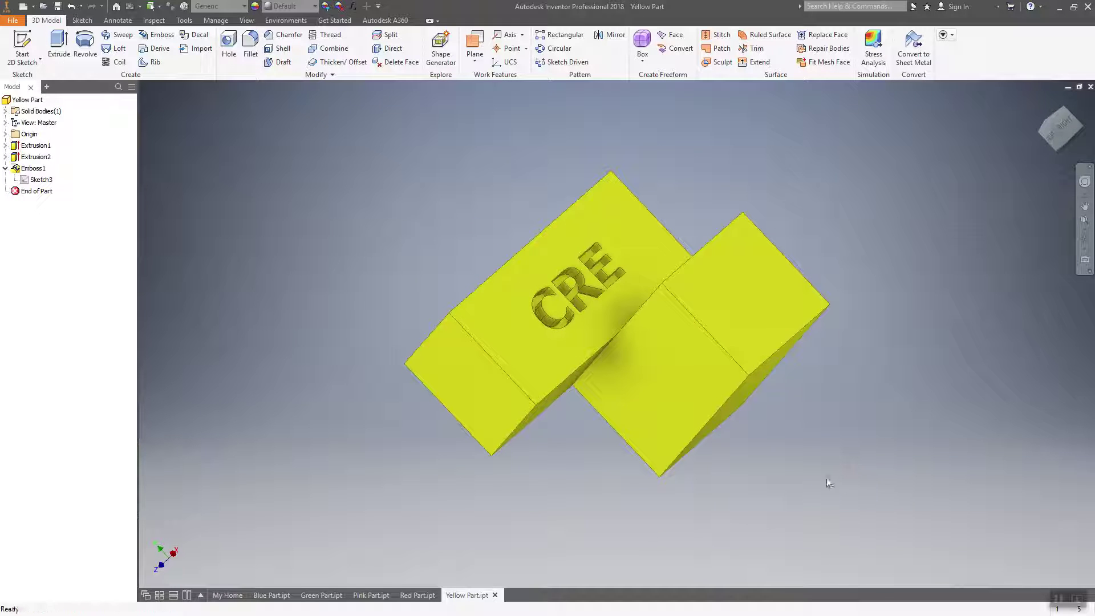
Return to the green part, orbit it toward a front view, and start a 2D sketch.
{"action": "left_click", "coordinate": [323, 596]}
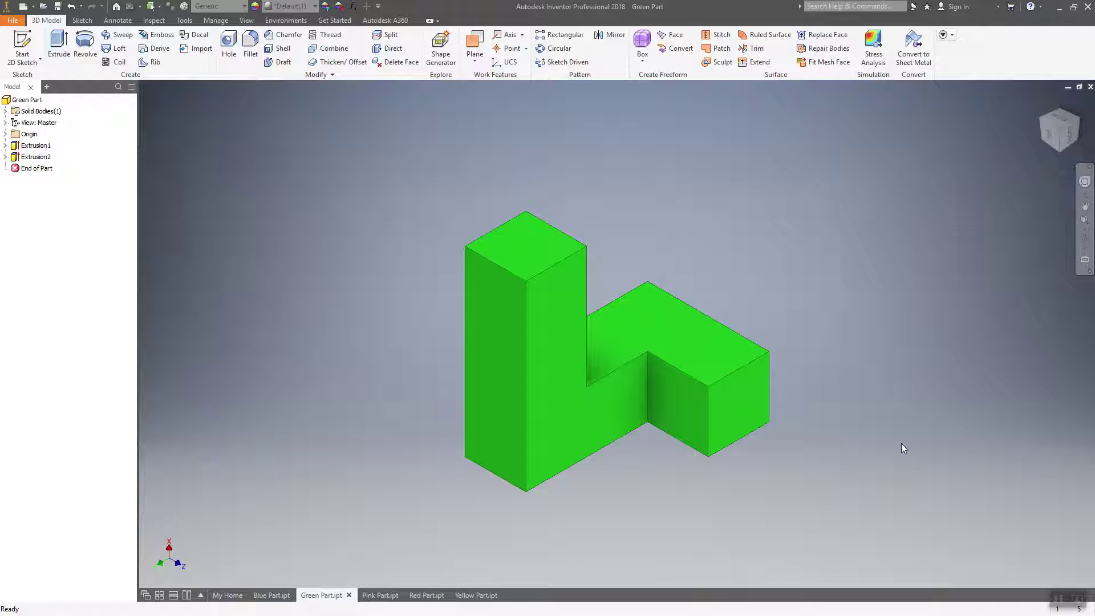
{"action": "middle_click_drag", "start_coordinate": [901, 444], "coordinate": [939, 447], "text": "shift"}
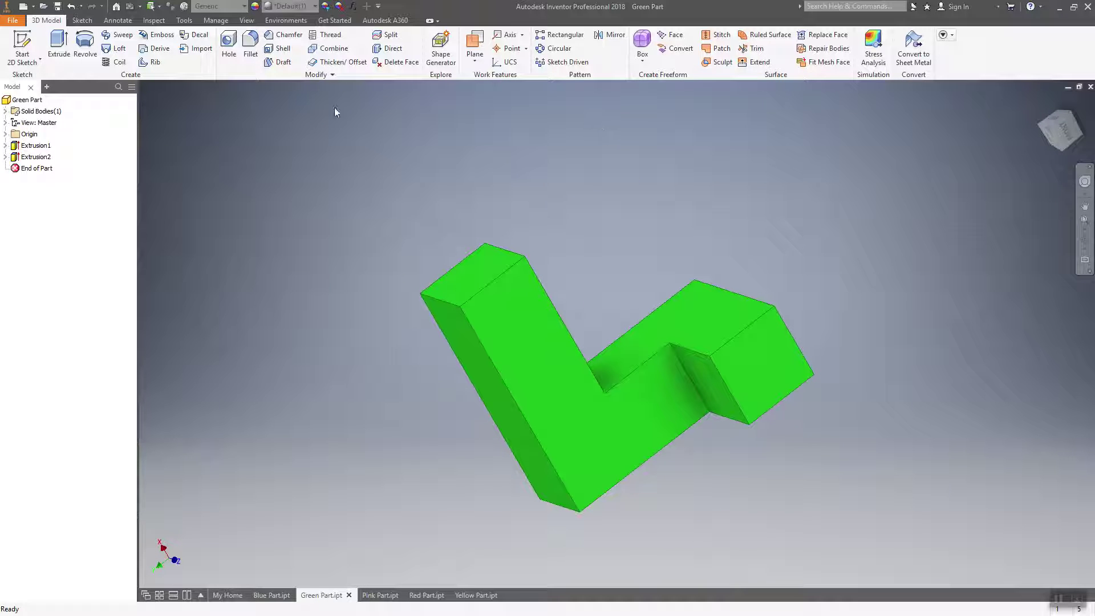
{"action": "left_click", "coordinate": [22, 46]}
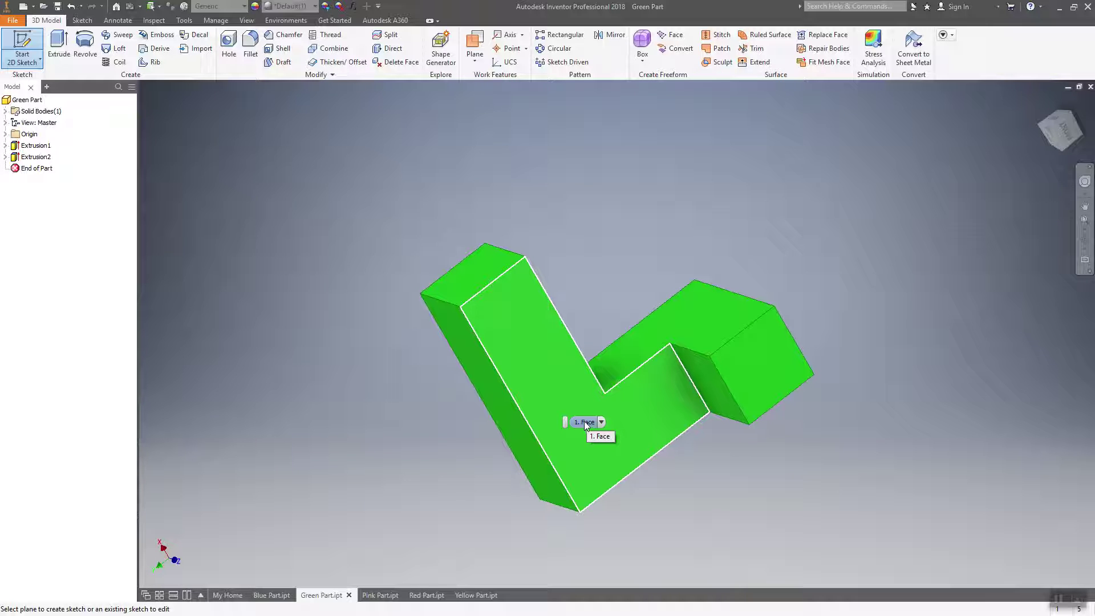
Place Sketch4 on the L-shaped face, then pan and rotate the view to reorient the L.
{"action": "left_click", "coordinate": [556, 385]}
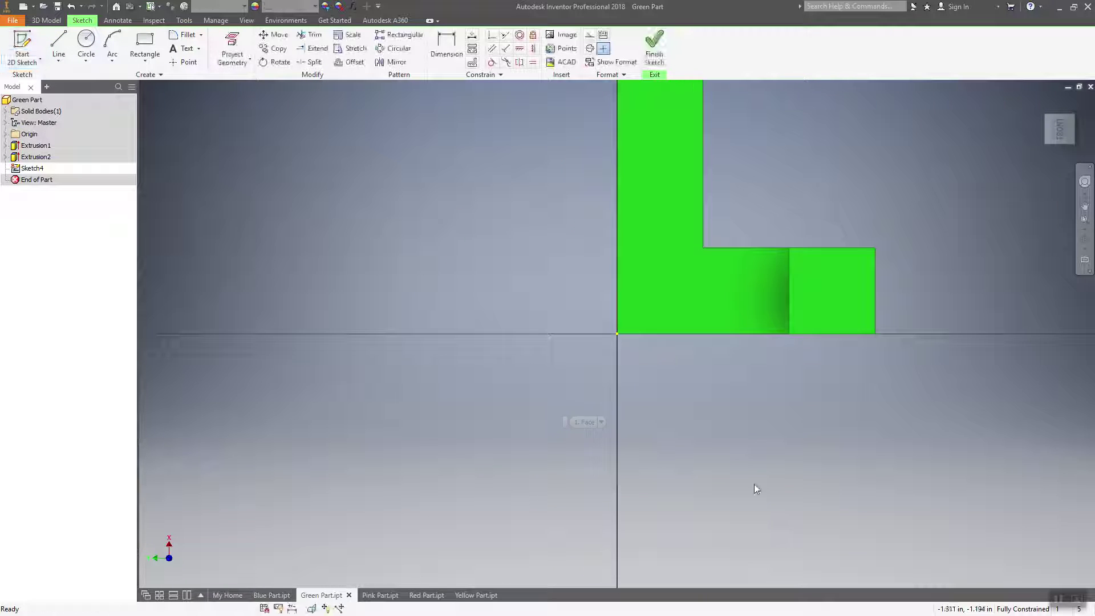
{"action": "middle_click_drag", "start_coordinate": [823, 417], "coordinate": [820, 504]}
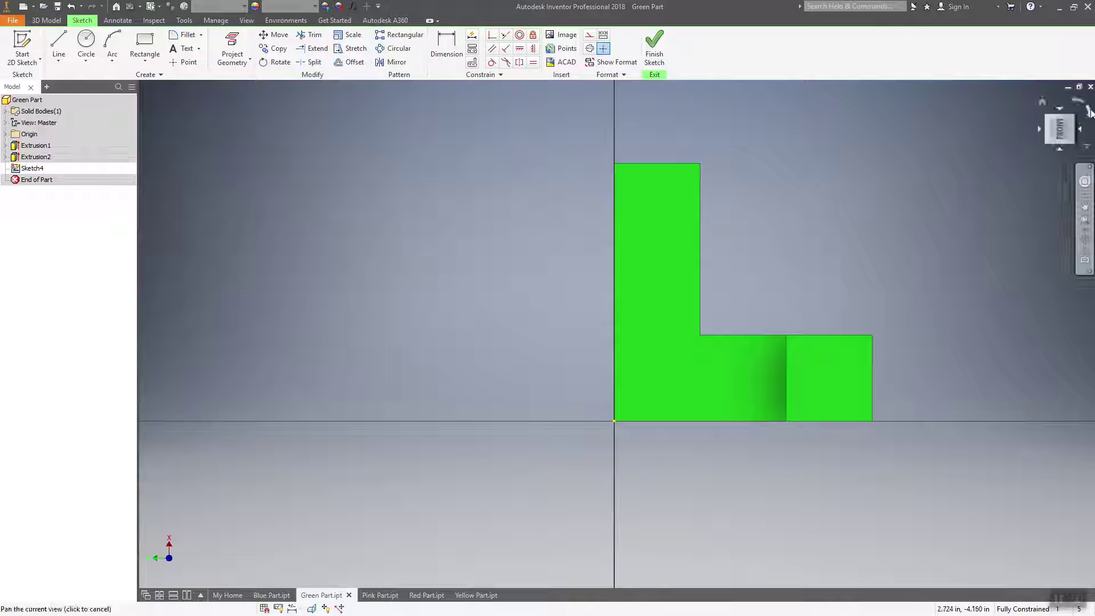
{"action": "left_click", "coordinate": [1089, 112]}
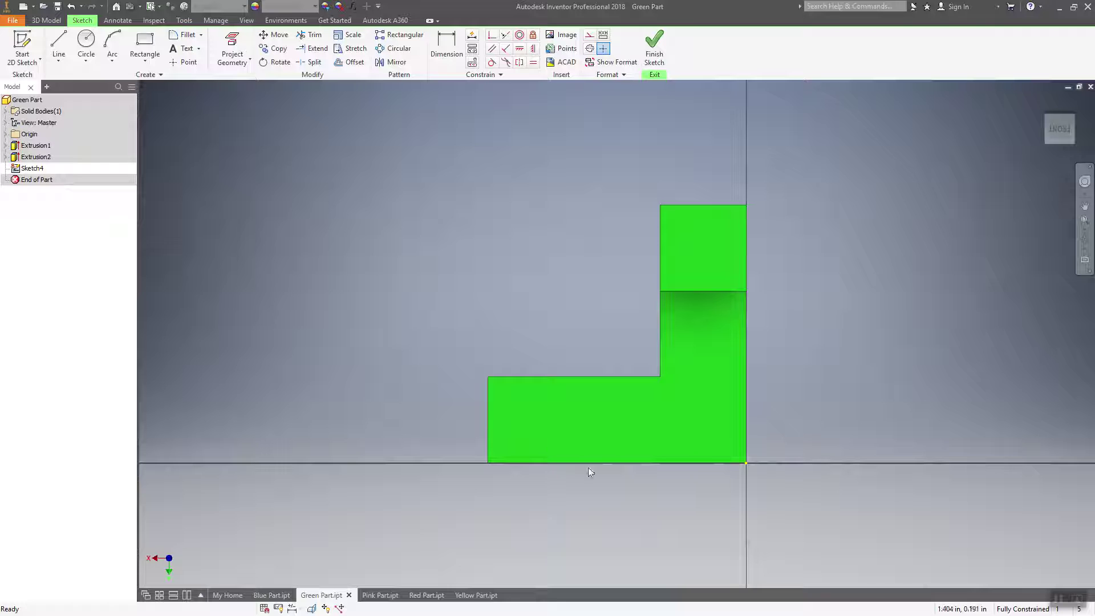
{"action": "left_click", "coordinate": [151, 39]}
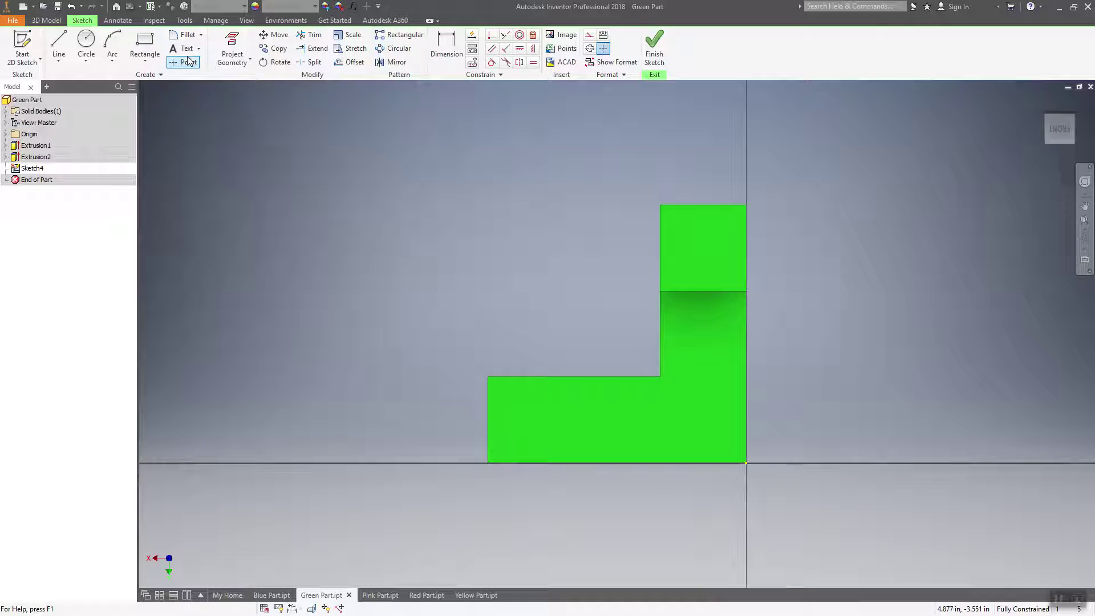
Add the text 'CRE 2018' across the lower arm in bold Tahoma at 0.25 in.
{"action": "left_click", "coordinate": [499, 391]}
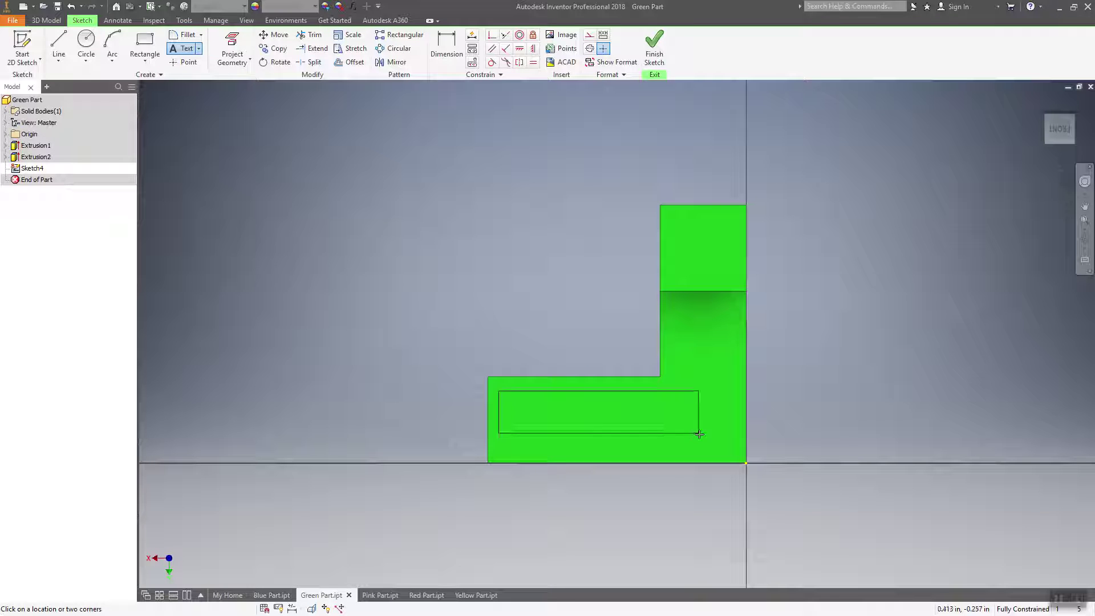
{"action": "left_click", "coordinate": [739, 452]}
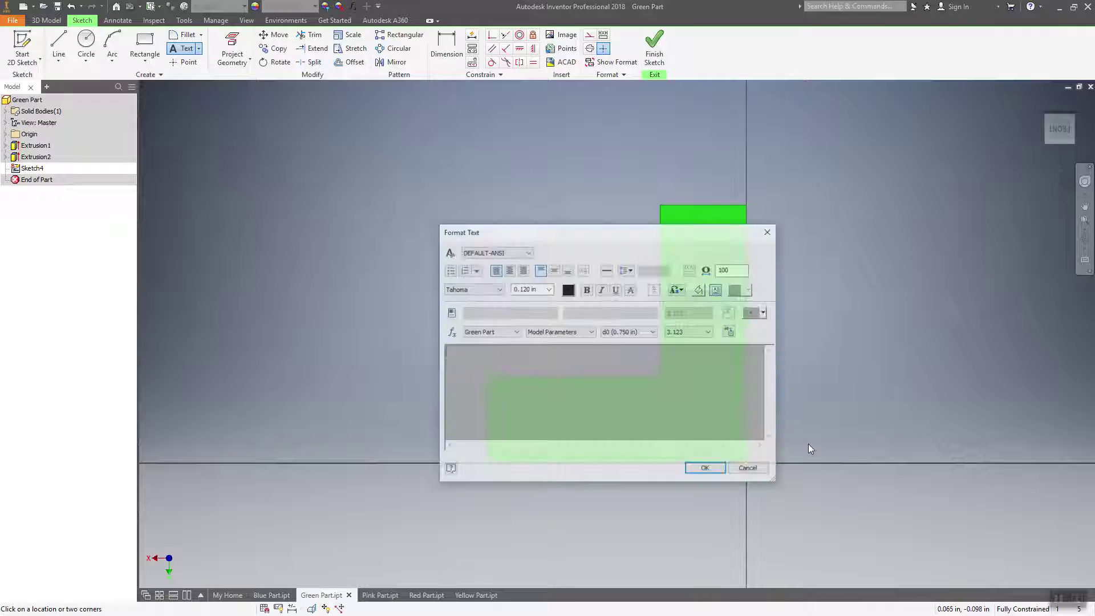
{"action": "type", "text": "CR"}
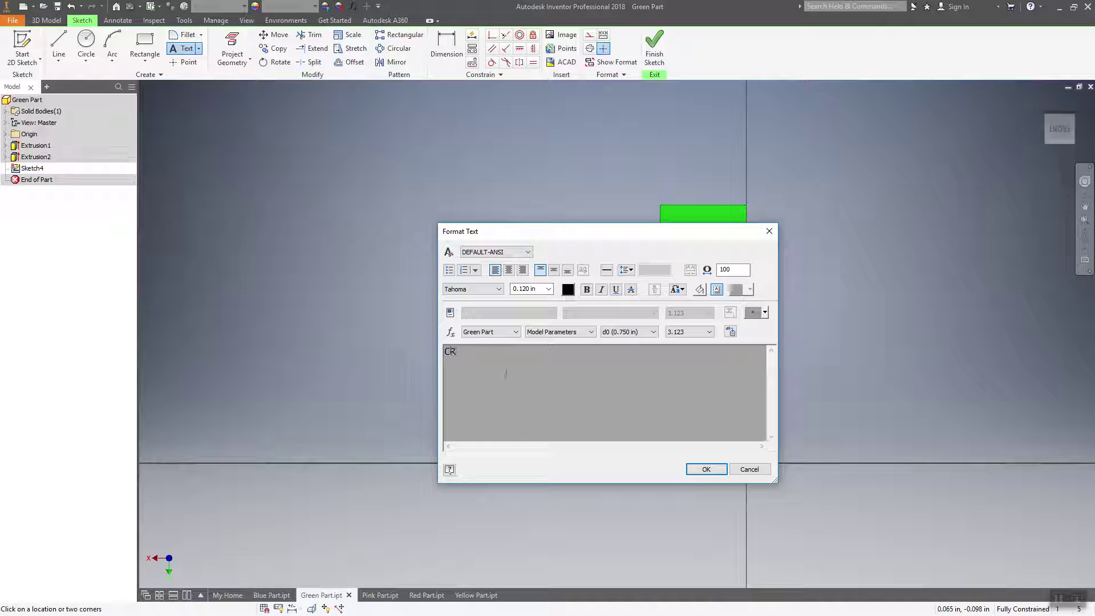
{"action": "type", "text": "E 2018"}
{"action": "key", "text": "ctrl+a"}
{"action": "left_click", "coordinate": [474, 288]}
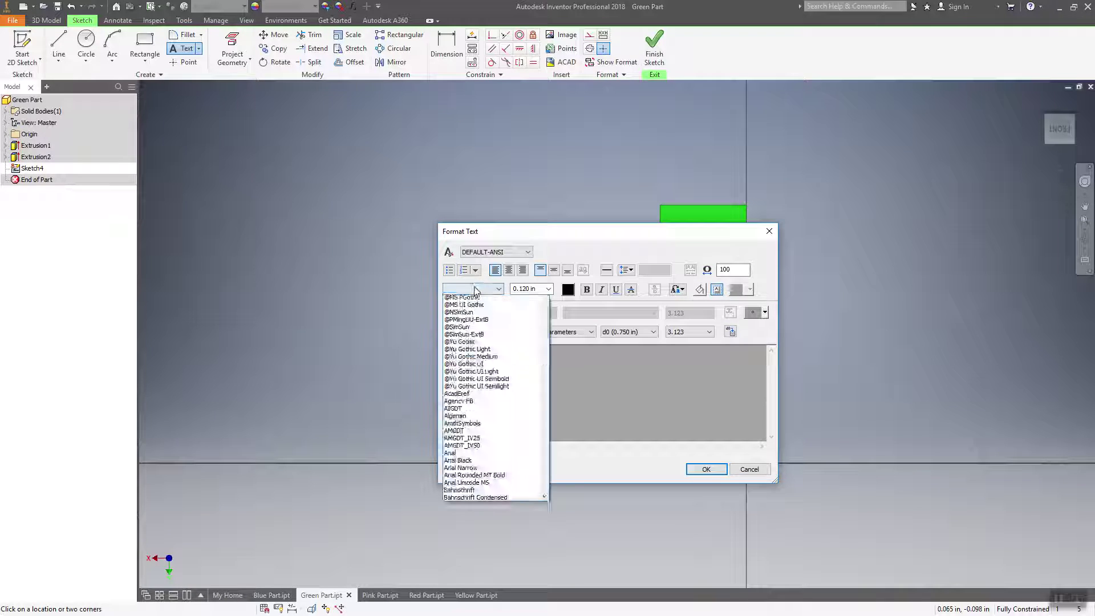
{"action": "key", "text": "t"}
{"action": "key", "text": "Tab"}
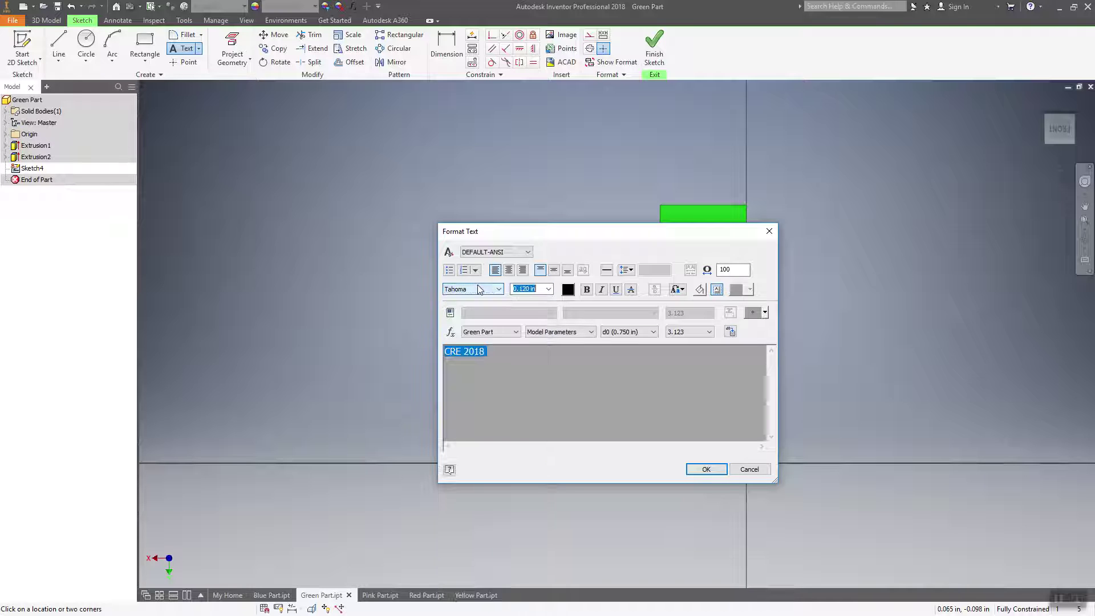
{"action": "type", "text": ".2"}
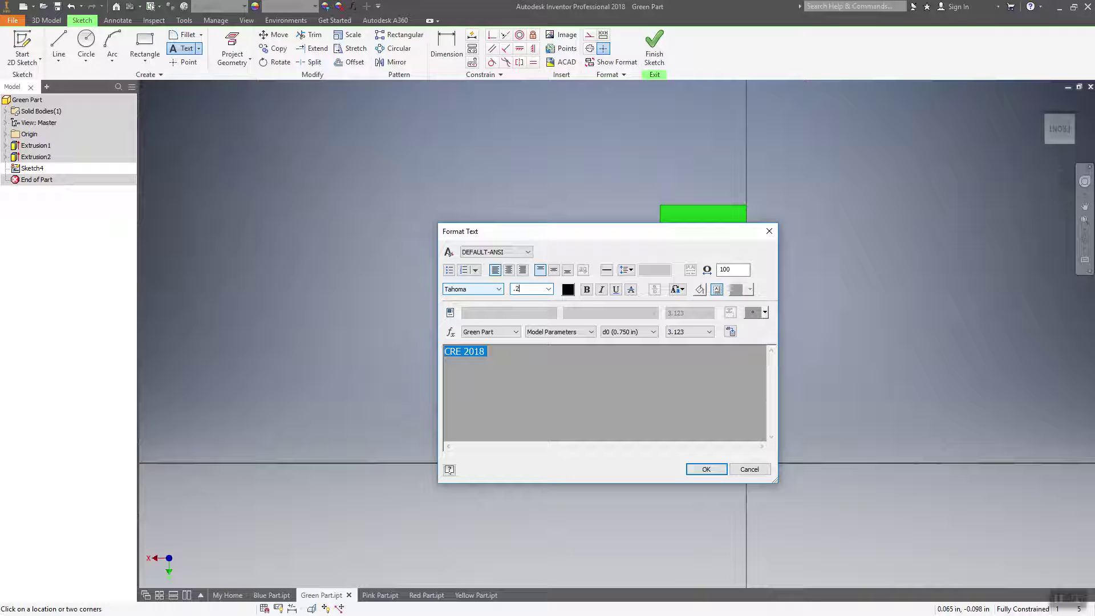
{"action": "type", "text": "5"}
{"action": "key", "text": "Tab"}
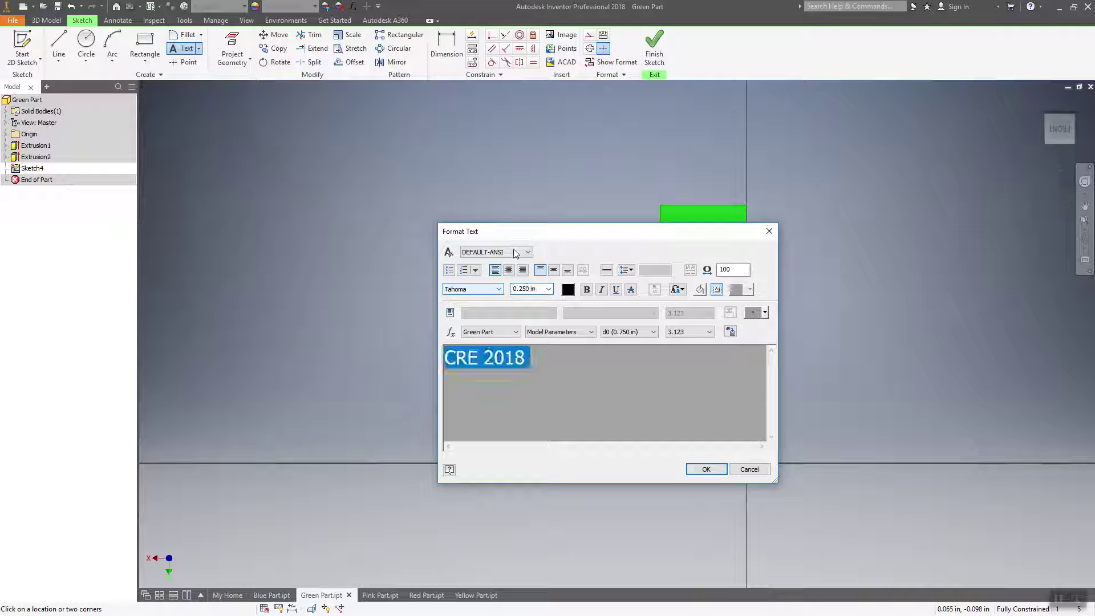
{"action": "left_click", "coordinate": [586, 289]}
{"action": "left_click", "coordinate": [706, 469]}
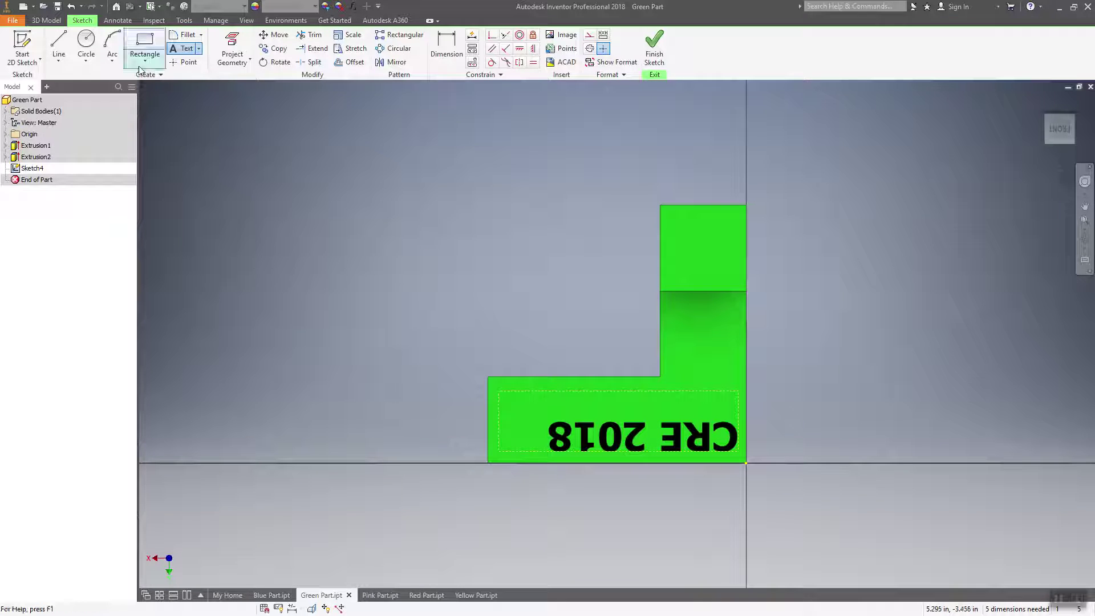
Roll the sketch view with the ViewCube until the CRE 2018 text reads horizontally.
{"action": "left_click", "coordinate": [1089, 109]}
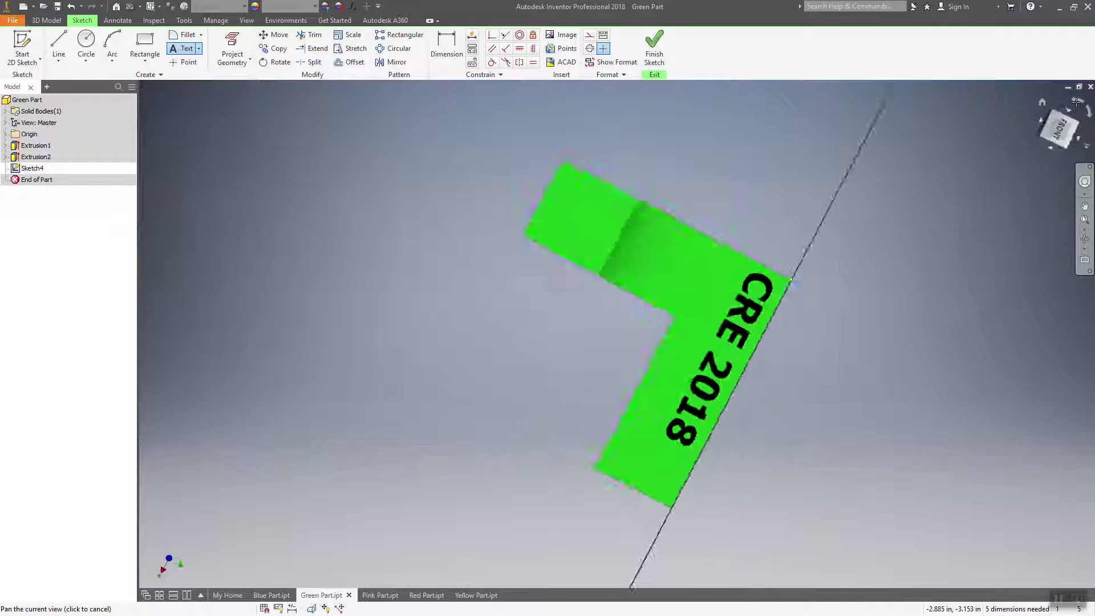
{"action": "key", "text": "Escape"}
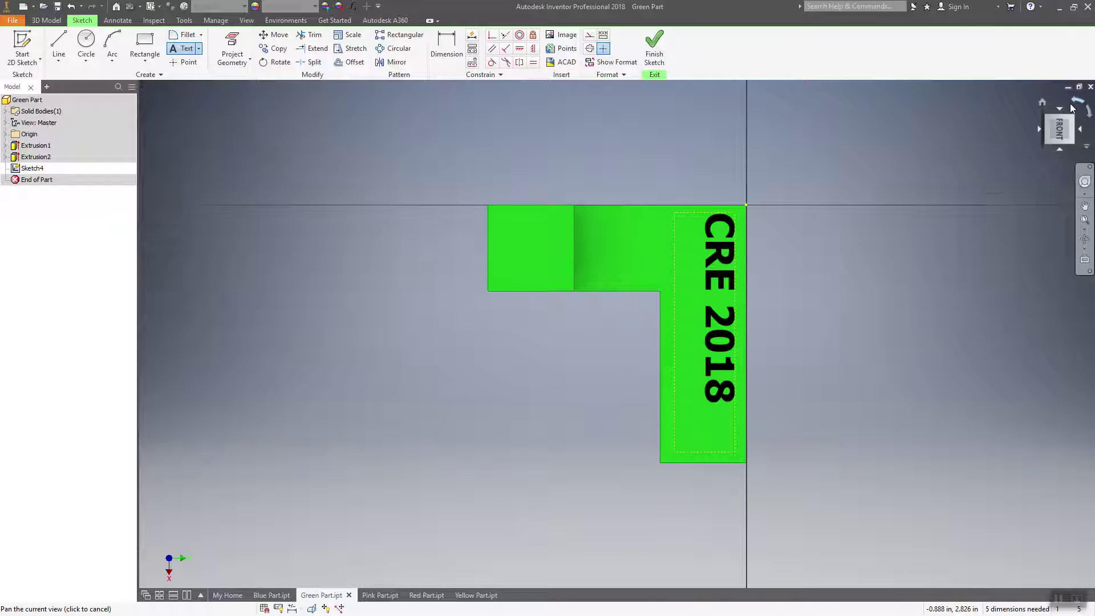
{"action": "left_click", "coordinate": [1076, 104]}
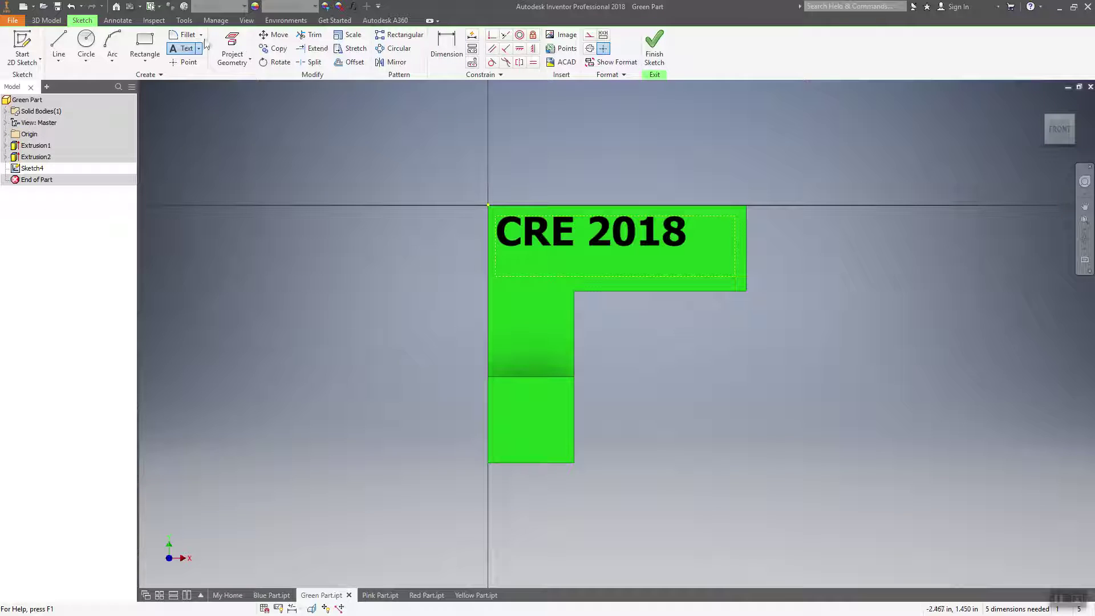
Center-align the CRE 2018 text in its box and shift the box slightly.
{"action": "left_click", "coordinate": [668, 234]}
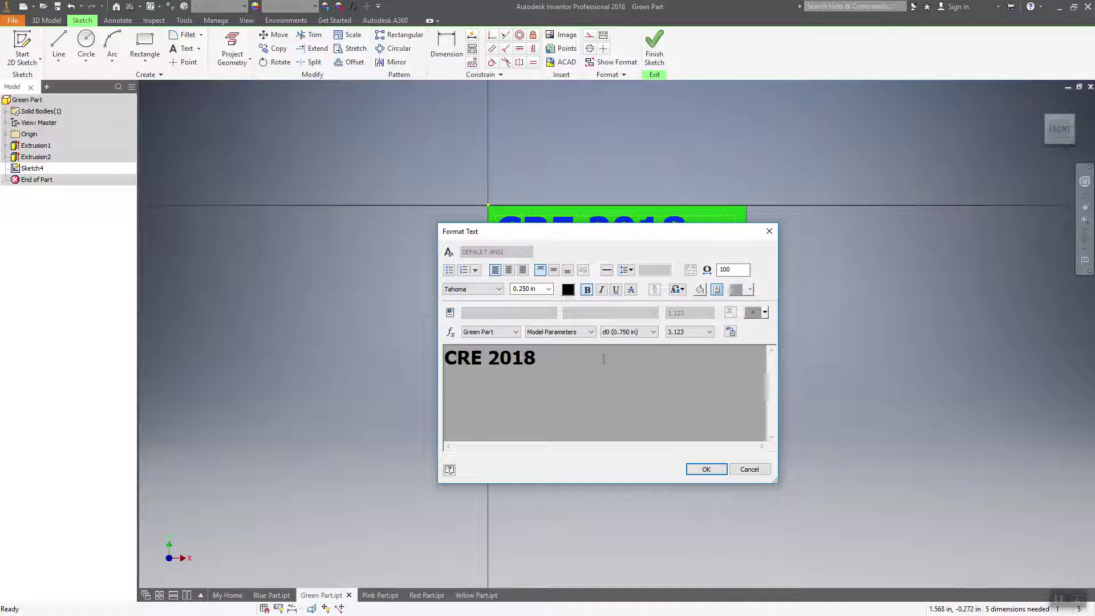
{"action": "key", "text": "ctrl+a"}
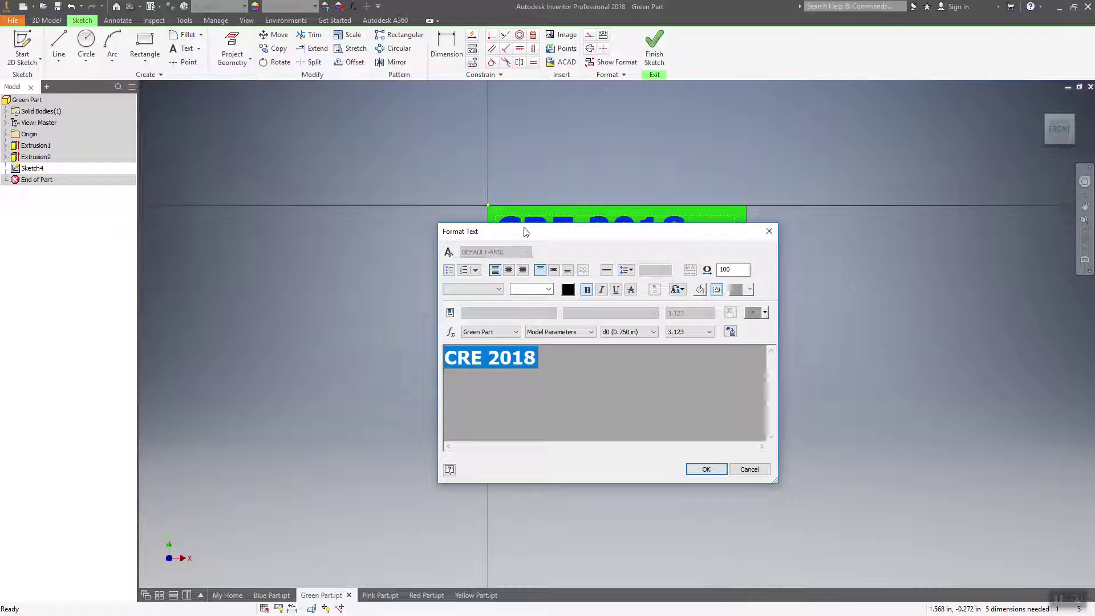
{"action": "left_click_drag", "start_coordinate": [525, 231], "coordinate": [394, 257]}
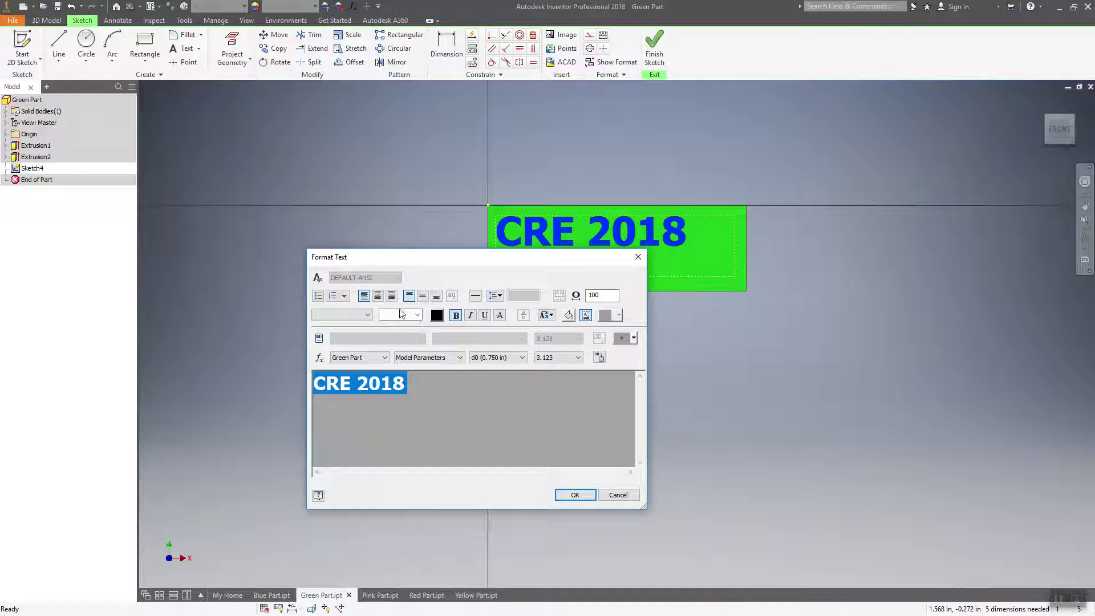
{"action": "left_click", "coordinate": [378, 296]}
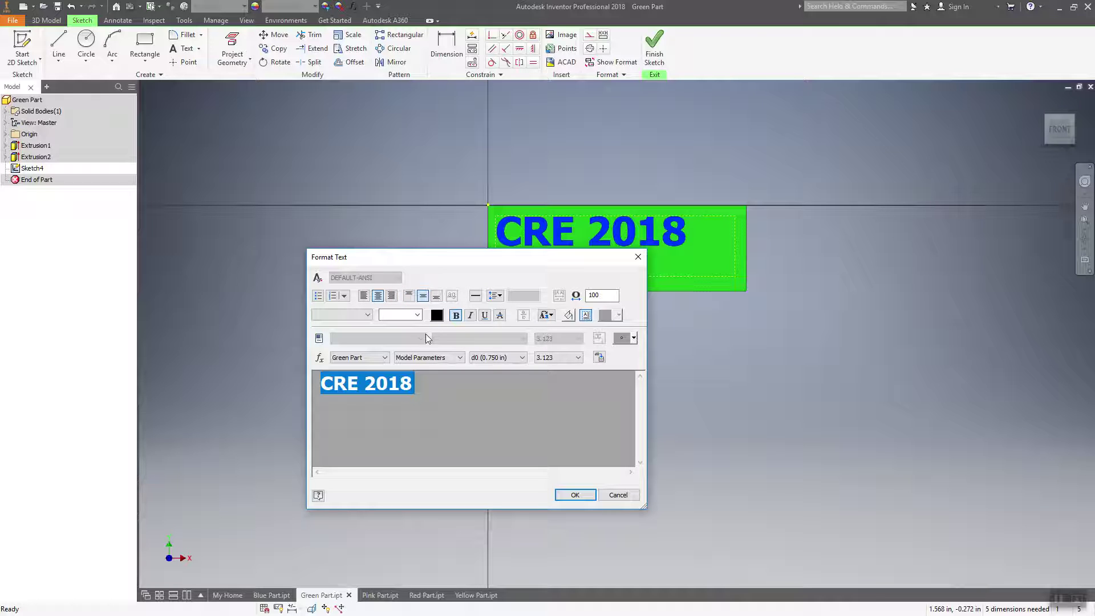
{"action": "left_click", "coordinate": [571, 494]}
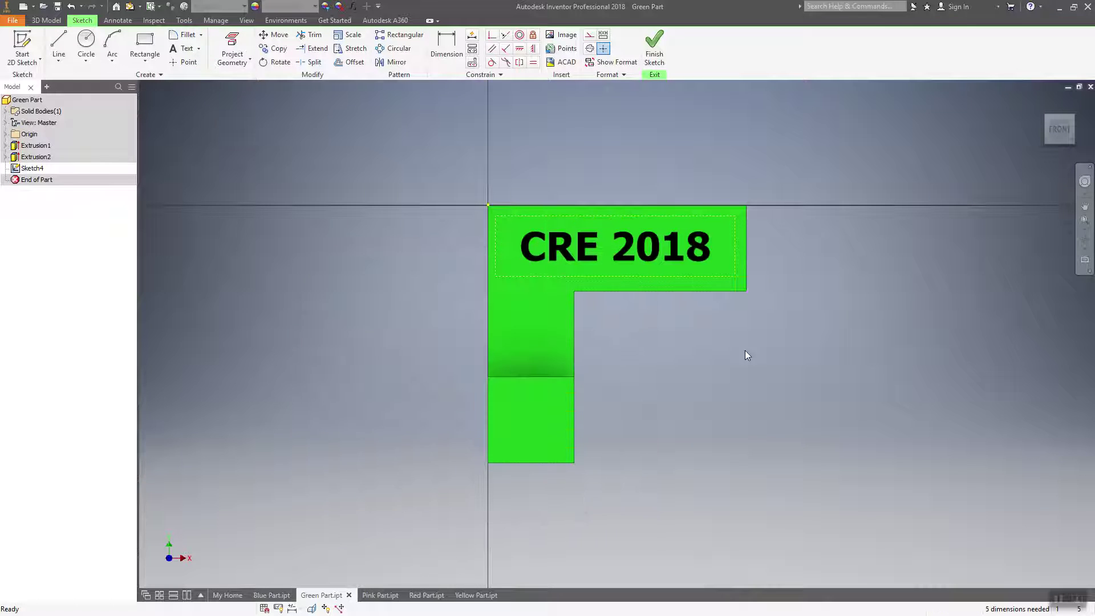
{"action": "left_click", "coordinate": [735, 254]}
{"action": "left_click_drag", "start_coordinate": [735, 255], "coordinate": [737, 267]}
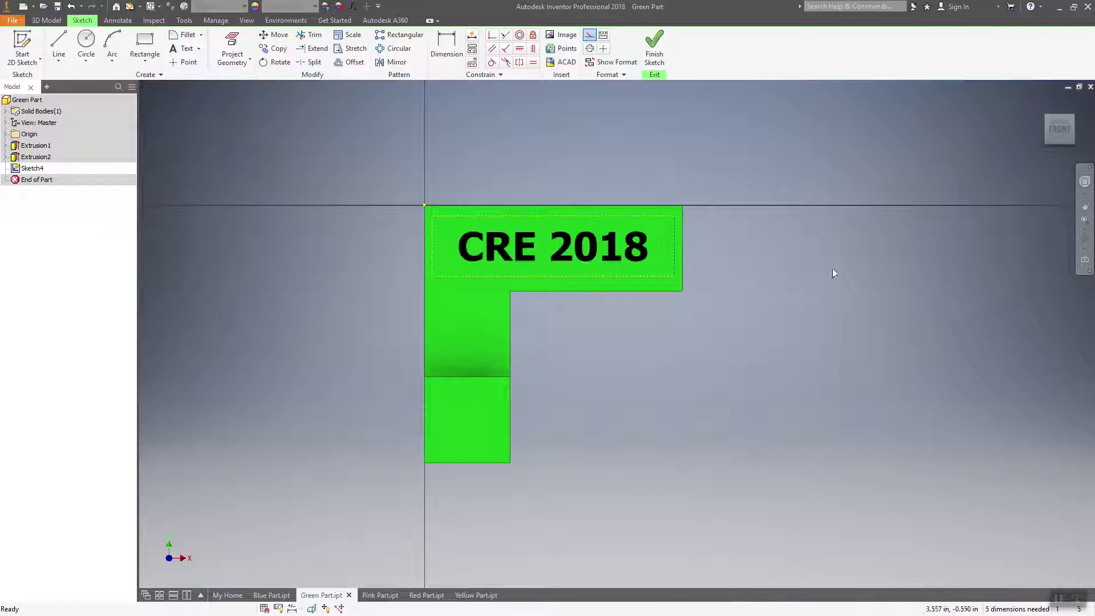
Finish Sketch4 and compare the green part with the engraved yellow part.
{"action": "left_click", "coordinate": [653, 42]}
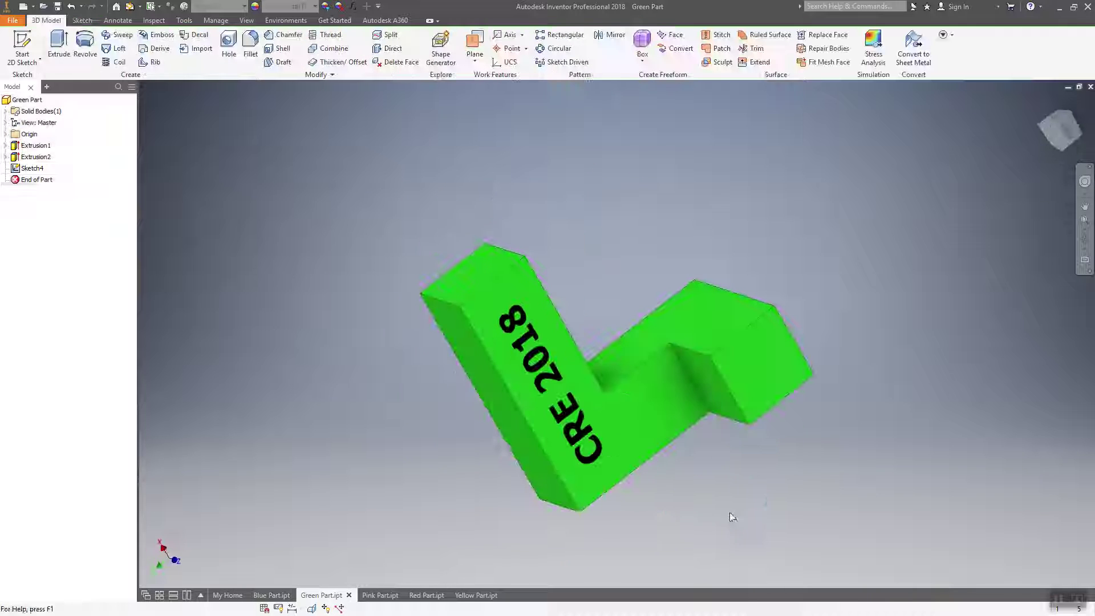
{"action": "mouse_move", "coordinate": [731, 518]}
{"action": "middle_mouse_down", "text": "shift"}
{"action": "mouse_move", "coordinate": [745, 479]}
{"action": "mouse_move", "coordinate": [693, 447]}
{"action": "mouse_move", "coordinate": [635, 464]}
{"action": "mouse_move", "coordinate": [643, 481]}
{"action": "mouse_move", "coordinate": [664, 458]}
{"action": "mouse_move", "coordinate": [644, 502]}
{"action": "mouse_move", "coordinate": [559, 559]}
{"action": "middle_mouse_up", "text": "shift"}
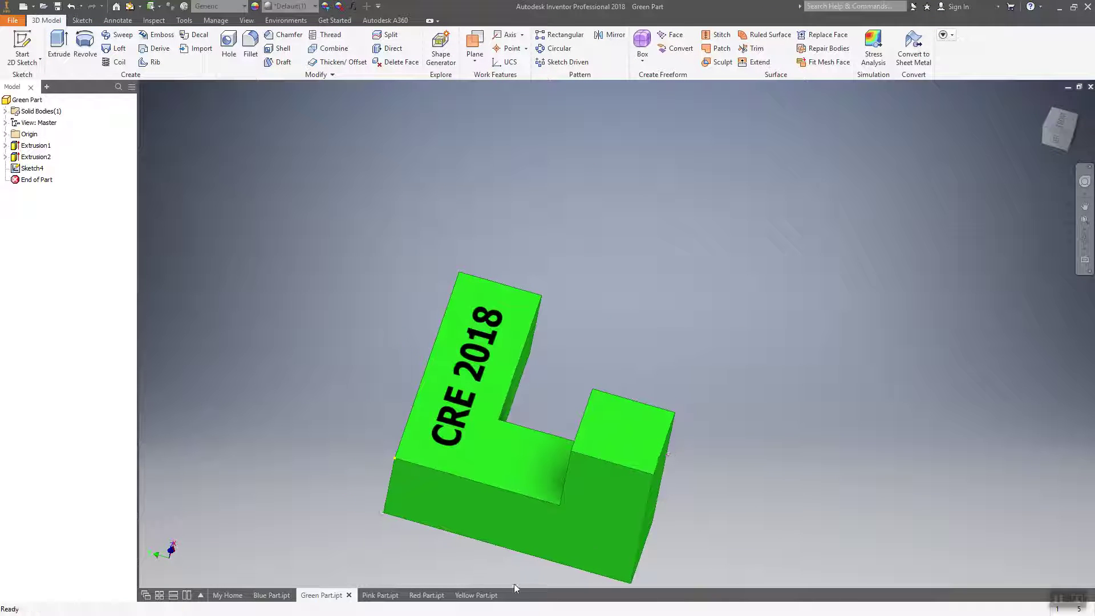
{"action": "left_click", "coordinate": [474, 595]}
{"action": "middle_click_drag", "start_coordinate": [785, 403], "coordinate": [781, 447], "text": "shift"}
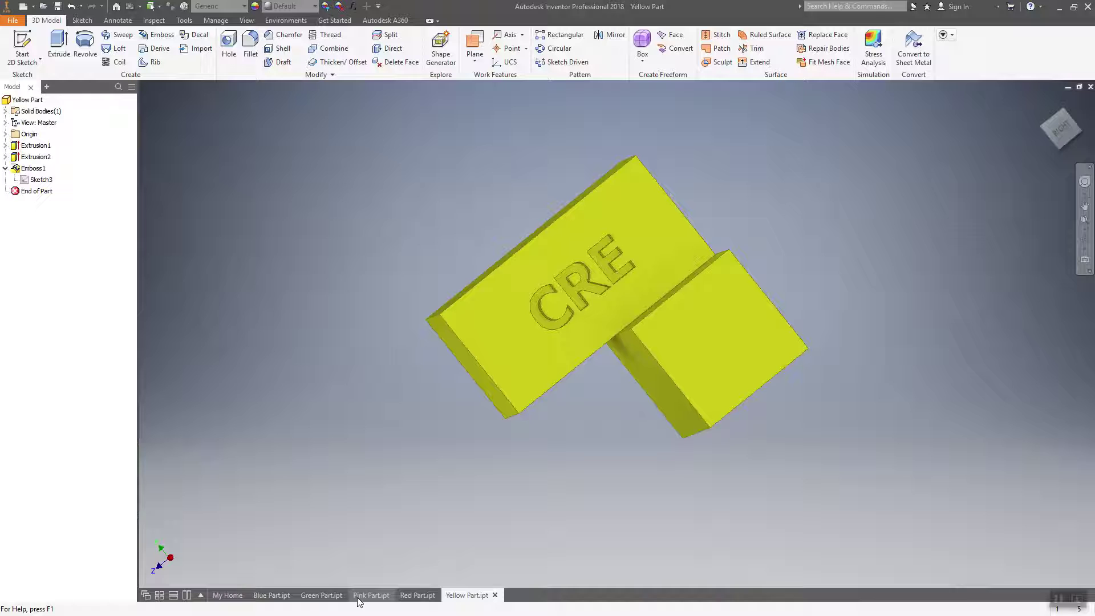
{"action": "left_click", "coordinate": [322, 595]}
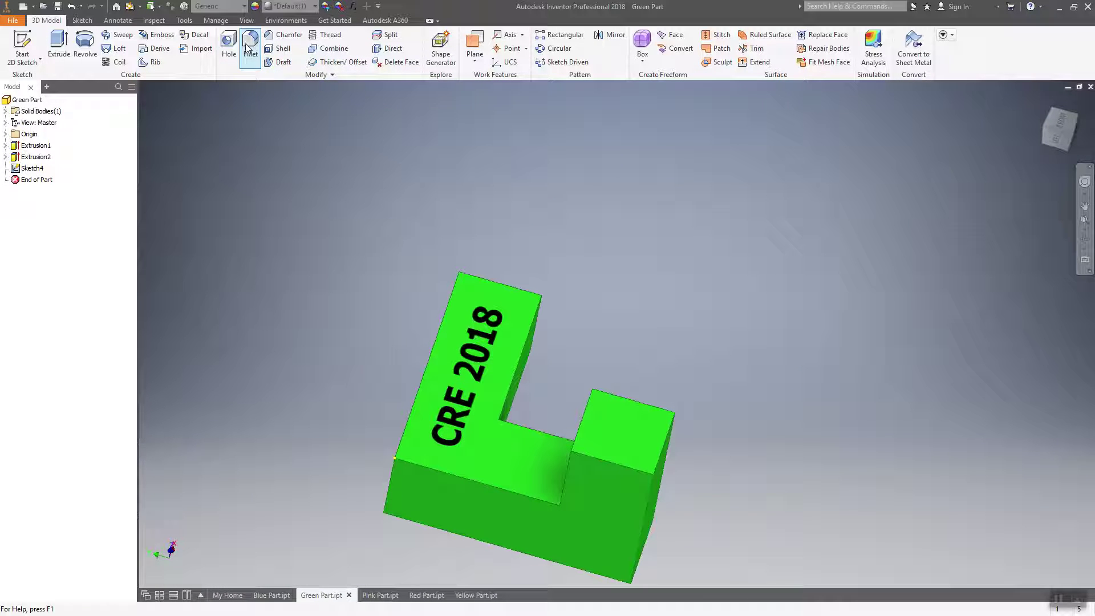
Emboss the CRE 2018 text profile using Engrave from Face into the L face.
{"action": "left_click", "coordinate": [157, 40]}
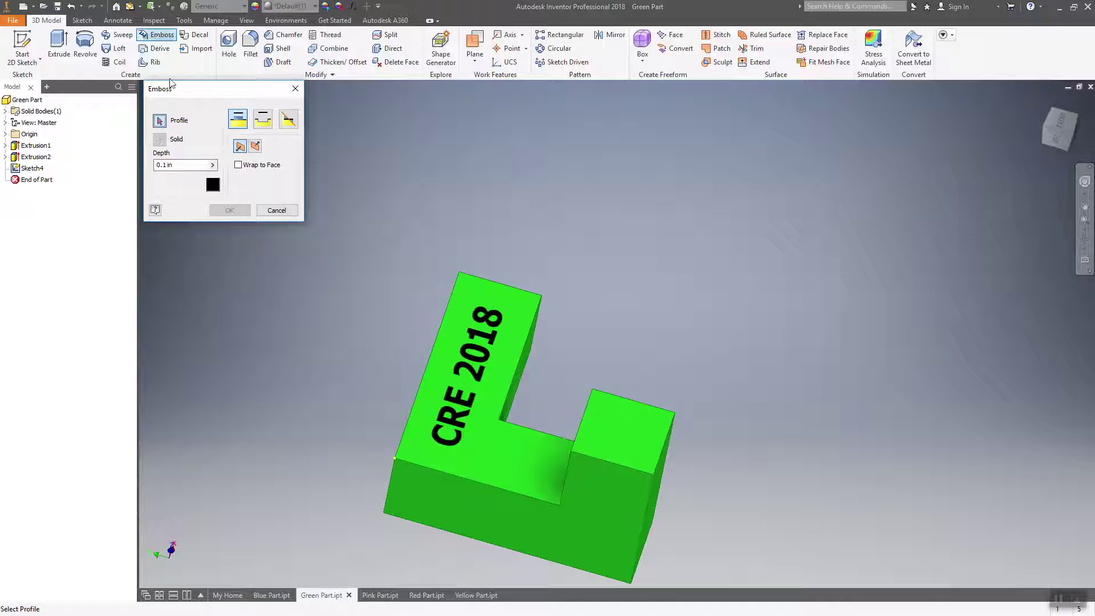
{"action": "left_click", "coordinate": [262, 123]}
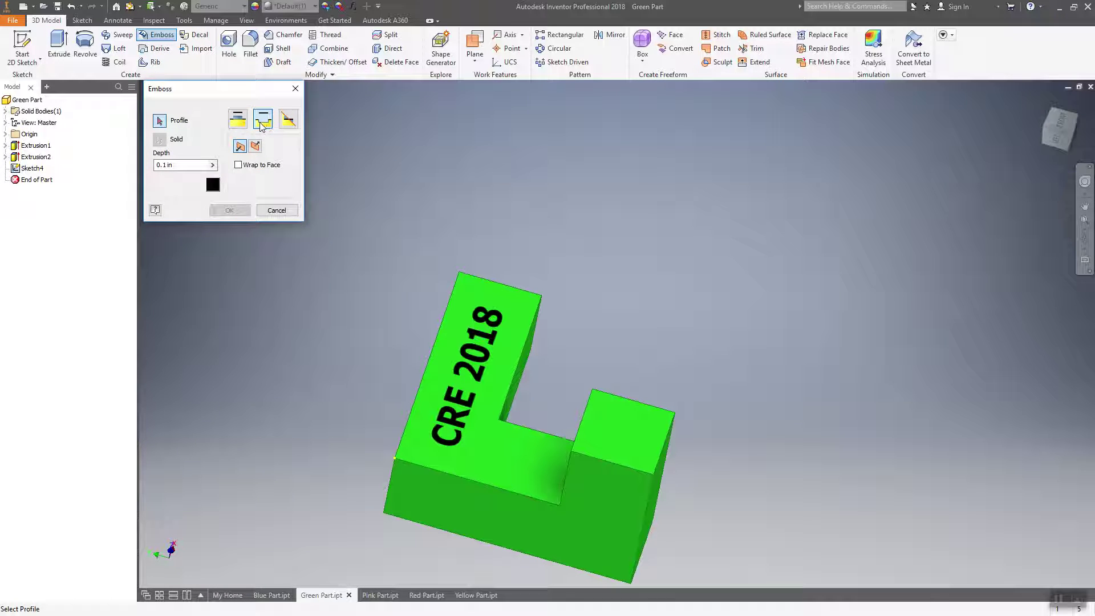
{"action": "left_click", "coordinate": [467, 368]}
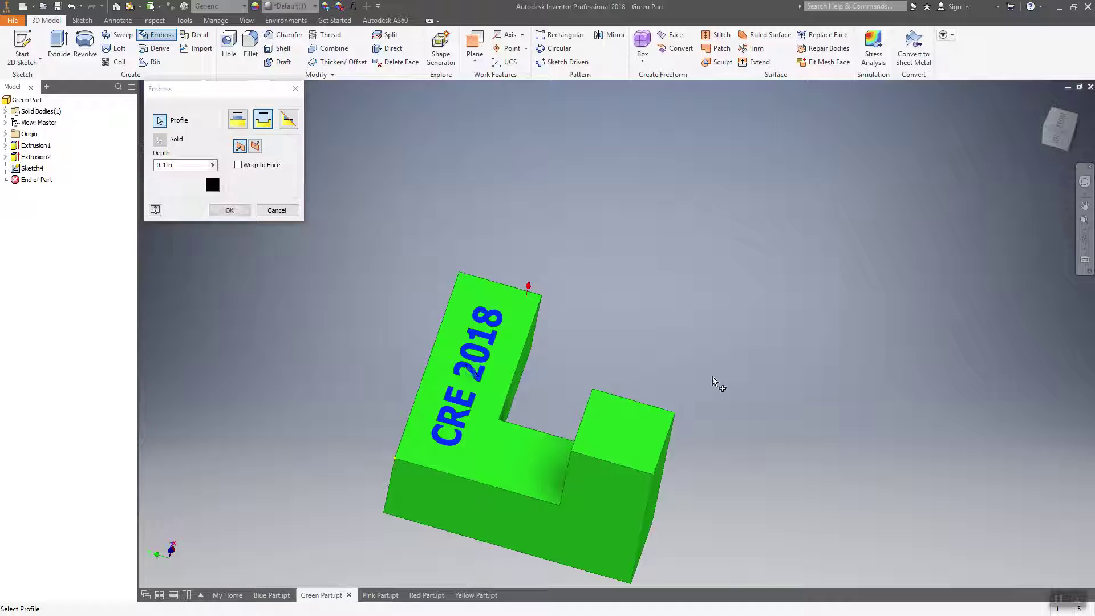
{"action": "left_click", "coordinate": [260, 120]}
{"action": "left_click", "coordinate": [228, 210]}
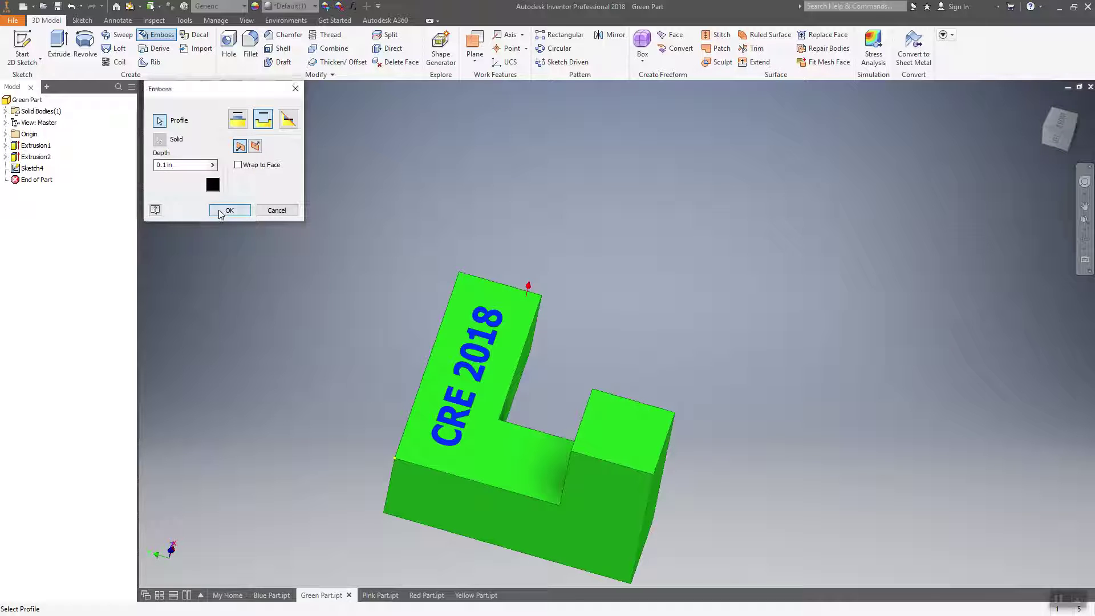
Orbit, pan and zoom to inspect the engraving, then switch to the Yellow Part.
{"action": "mouse_move", "coordinate": [696, 401]}
{"action": "middle_mouse_down", "text": "shift"}
{"action": "mouse_move", "coordinate": [682, 377]}
{"action": "mouse_move", "coordinate": [657, 433]}
{"action": "middle_mouse_up", "text": "shift"}
{"action": "scroll", "coordinate": [379, 430], "scroll_direction": "down", "scroll_amount": 3}
{"action": "scroll", "coordinate": [378, 430], "scroll_direction": "up", "scroll_amount": 3}
{"action": "scroll", "coordinate": [379, 430], "scroll_direction": "down", "scroll_amount": 4}
{"action": "middle_click_drag", "start_coordinate": [450, 449], "coordinate": [587, 358]}
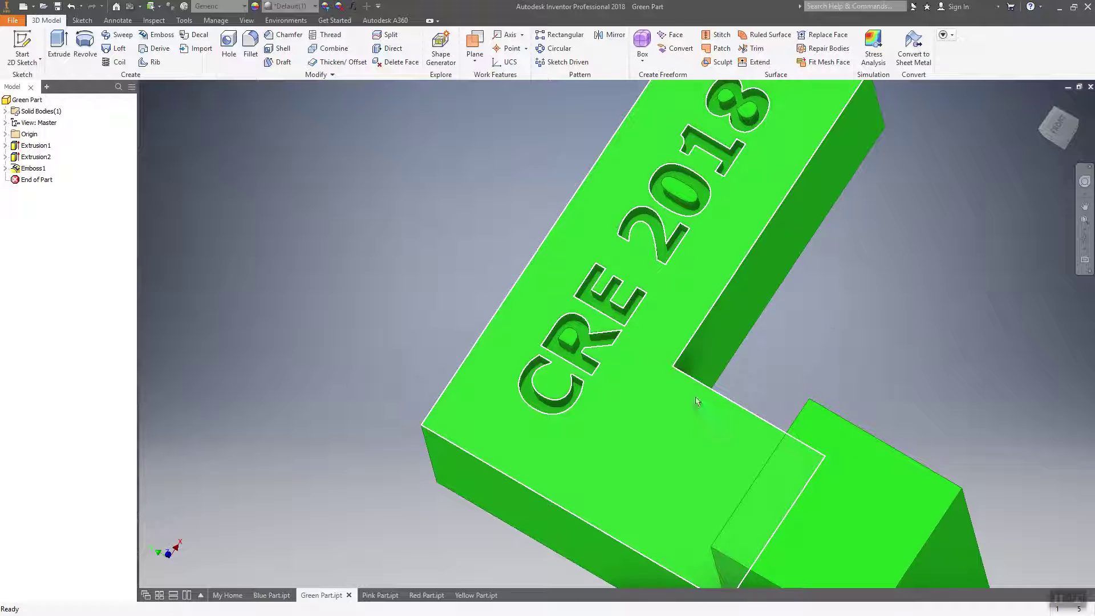
{"action": "middle_click_drag", "start_coordinate": [696, 399], "coordinate": [701, 384], "text": "shift"}
{"action": "scroll", "coordinate": [848, 317], "scroll_direction": "down", "scroll_amount": 3}
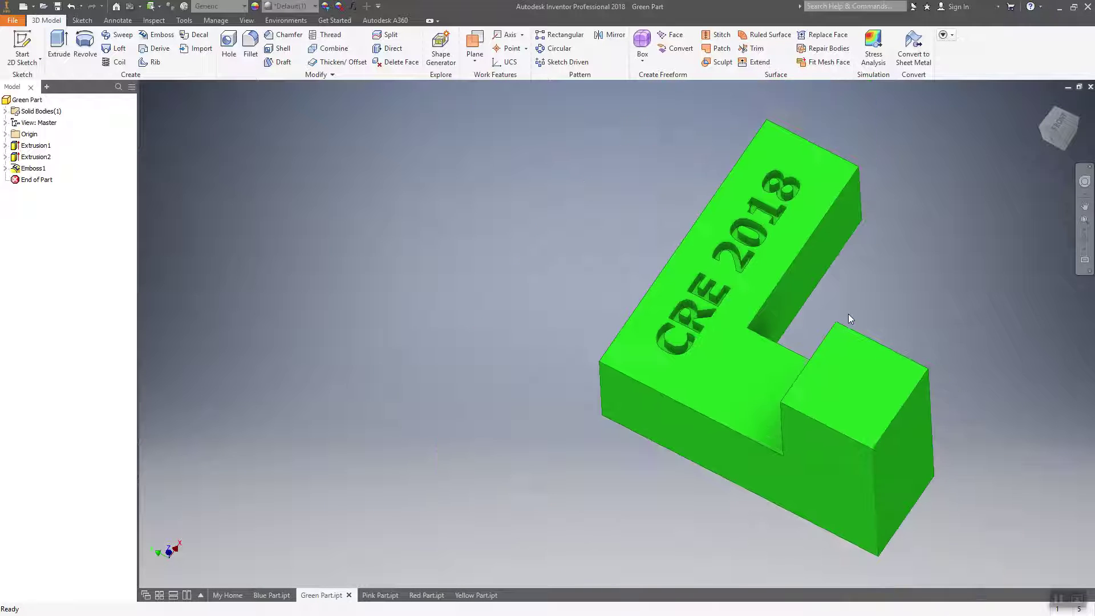
{"action": "left_click", "coordinate": [466, 595]}
Orbit through the yellow, green, red, blue and pink parts, ending on Pink Part.
{"action": "middle_click_drag", "start_coordinate": [604, 530], "coordinate": [633, 456], "text": "shift"}
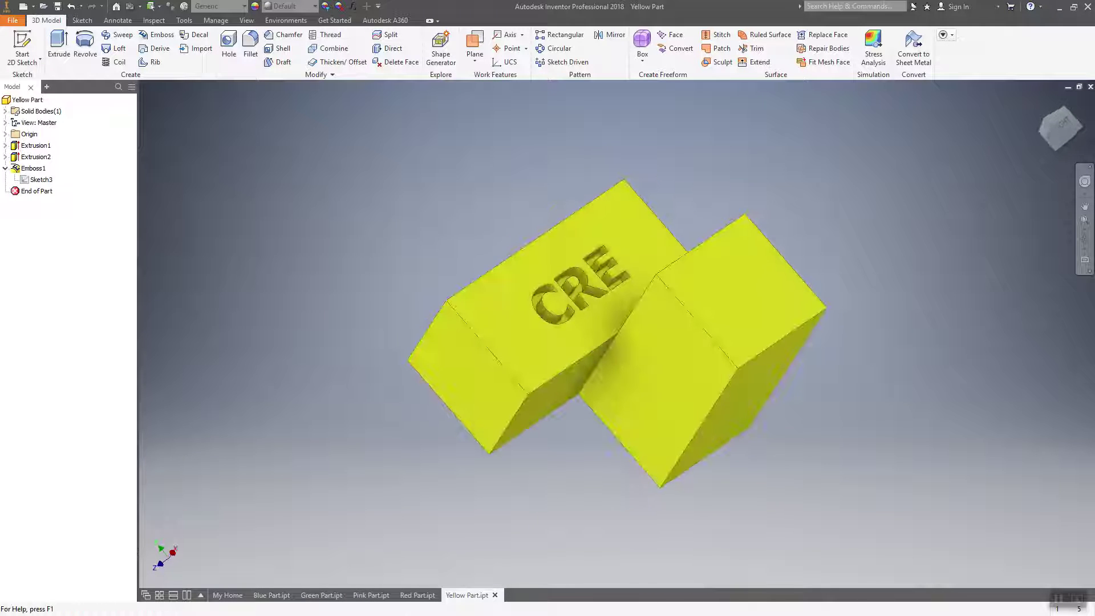
{"action": "left_click", "coordinate": [321, 595]}
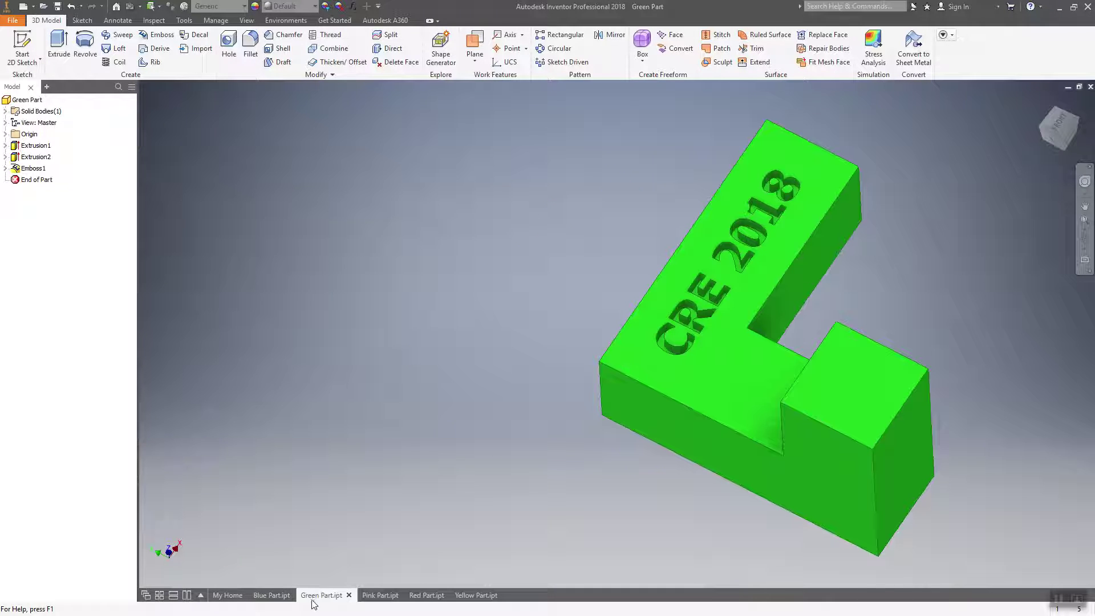
{"action": "left_click", "coordinate": [427, 595]}
{"action": "middle_click_drag", "start_coordinate": [467, 513], "coordinate": [452, 557], "text": "shift"}
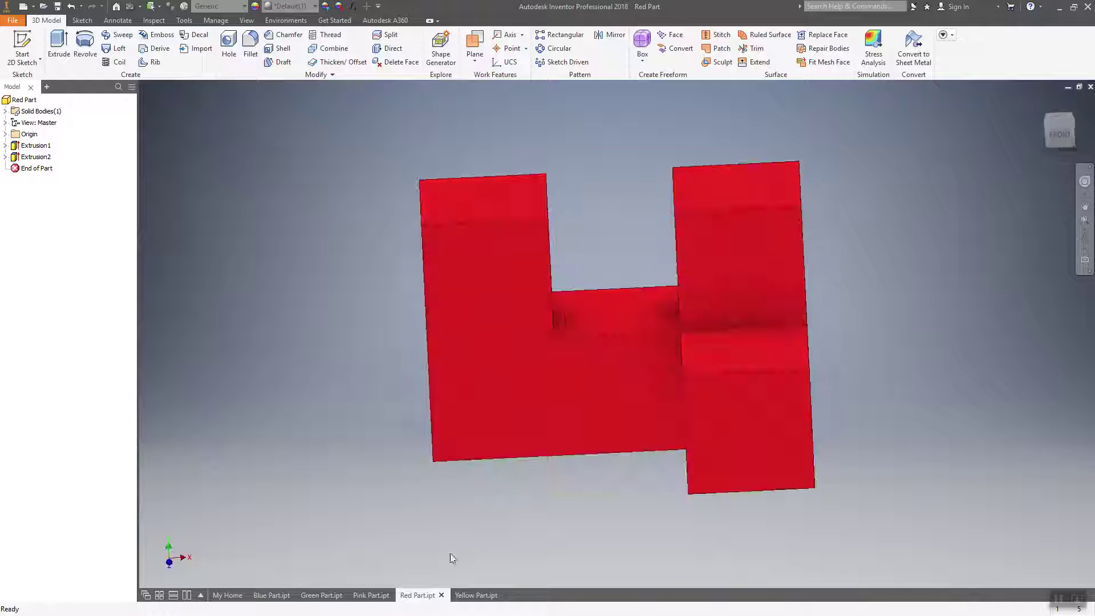
{"action": "left_click", "coordinate": [268, 596]}
{"action": "left_click", "coordinate": [371, 595]}
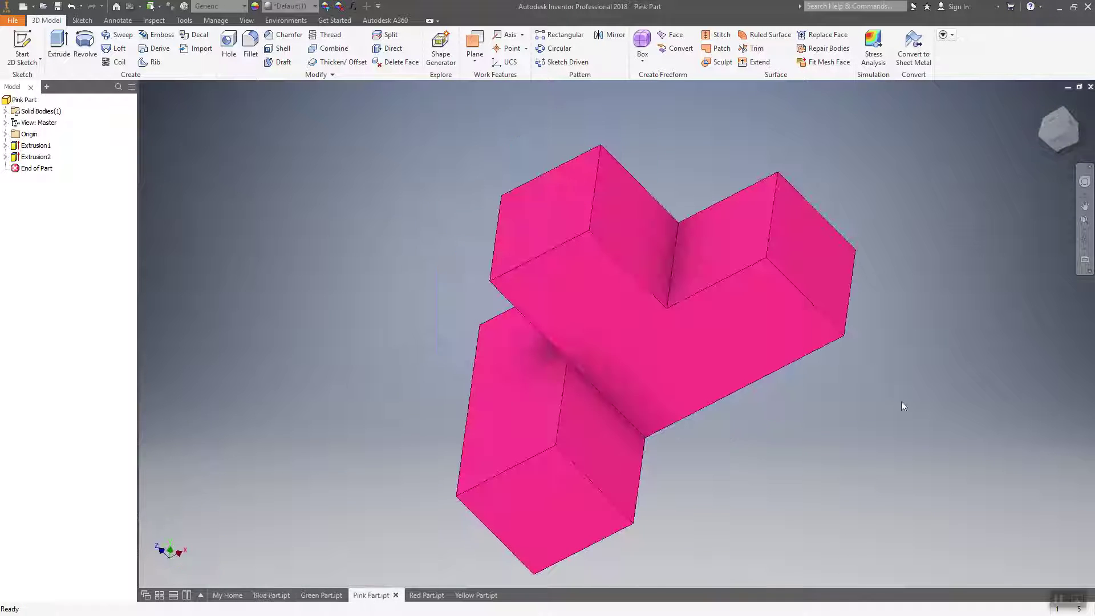
{"action": "middle_click_drag", "start_coordinate": [901, 401], "coordinate": [894, 329], "text": "shift"}
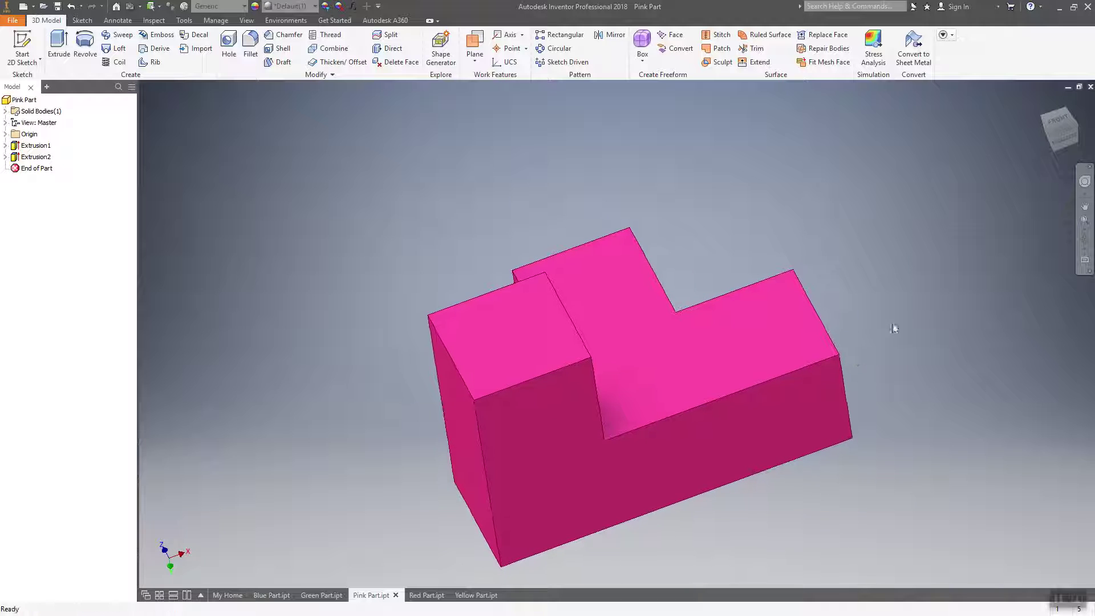